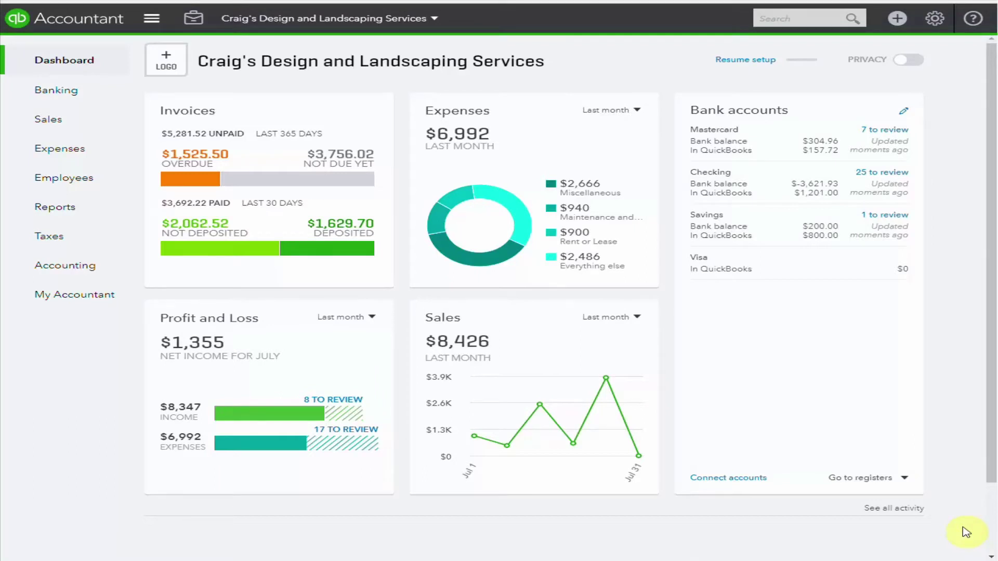
- Add a 'Deposits from customers' account with Other Current Liabilities as category and detail type
left_click(53, 266)
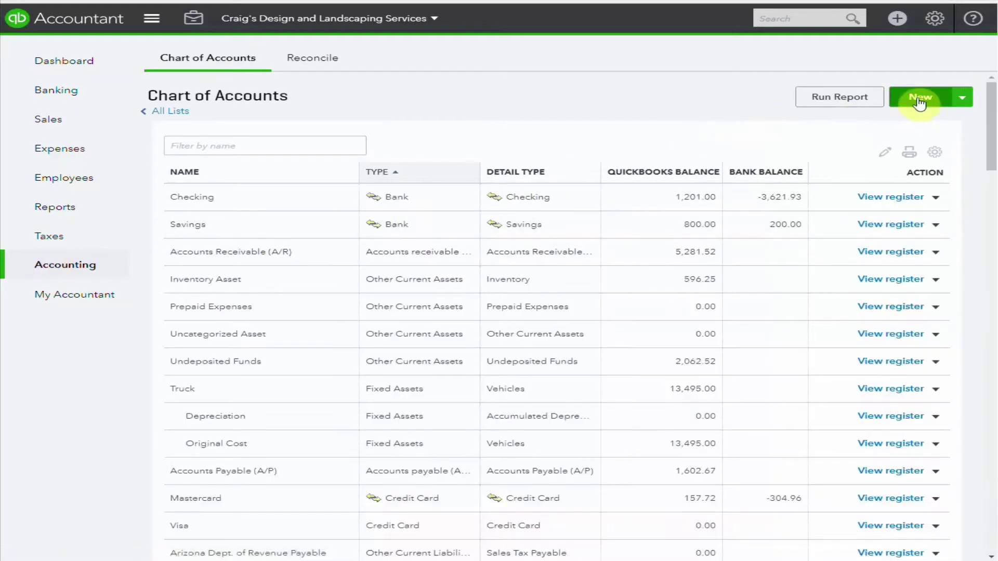
left_click(919, 100)
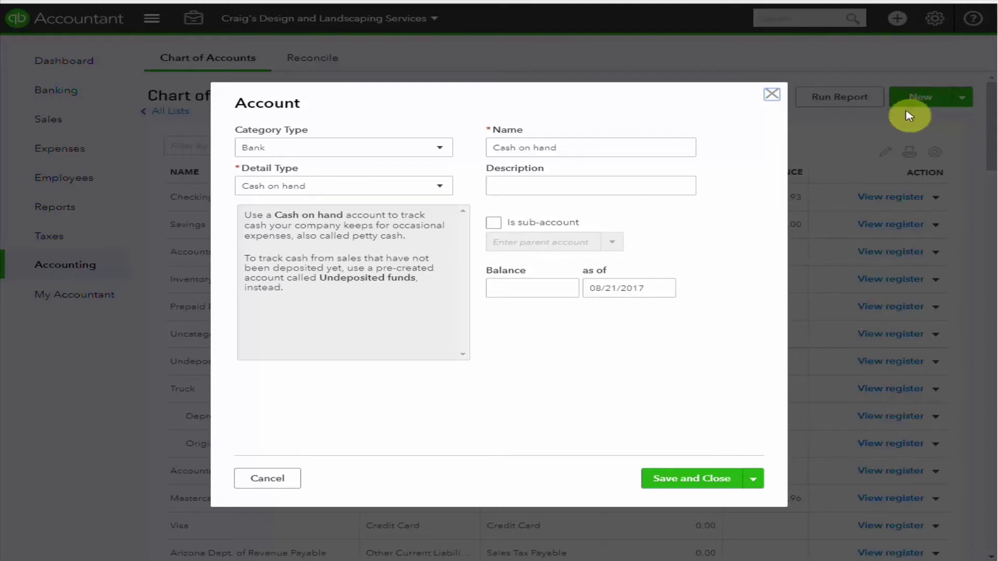
left_click(437, 149)
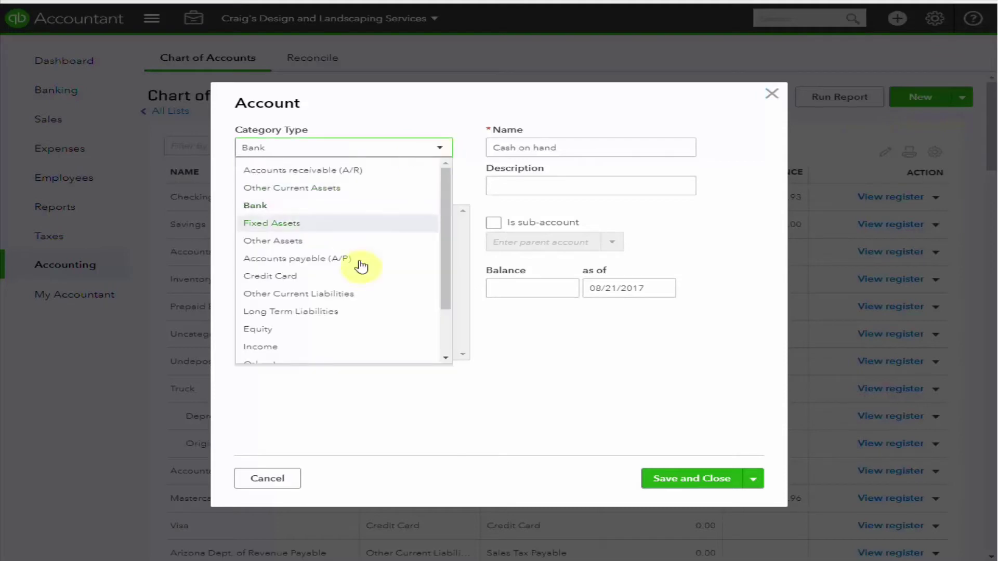
left_click(361, 293)
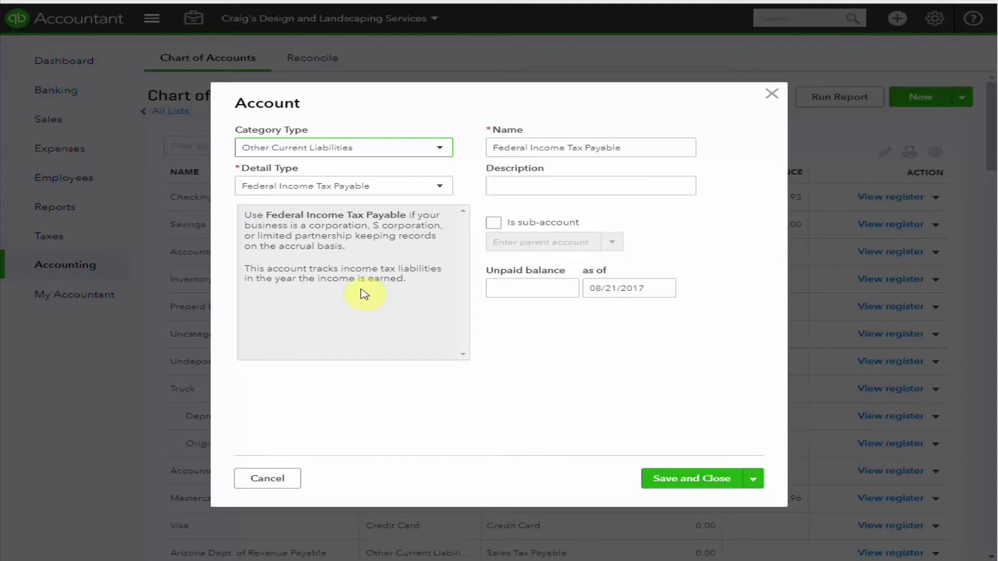
left_click(442, 188)
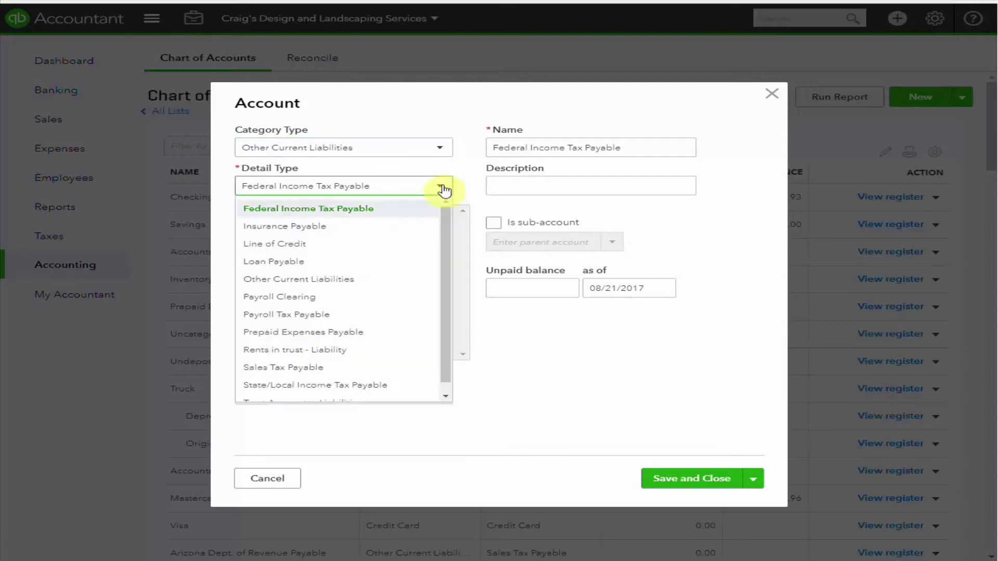
scroll(382, 304, "down", 1)
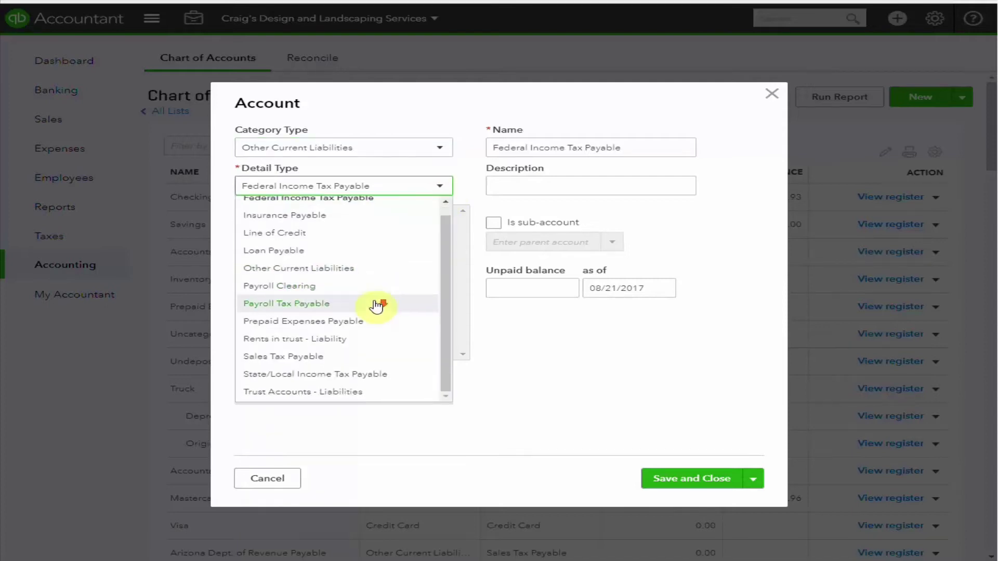
left_click(356, 268)
left_click(660, 143)
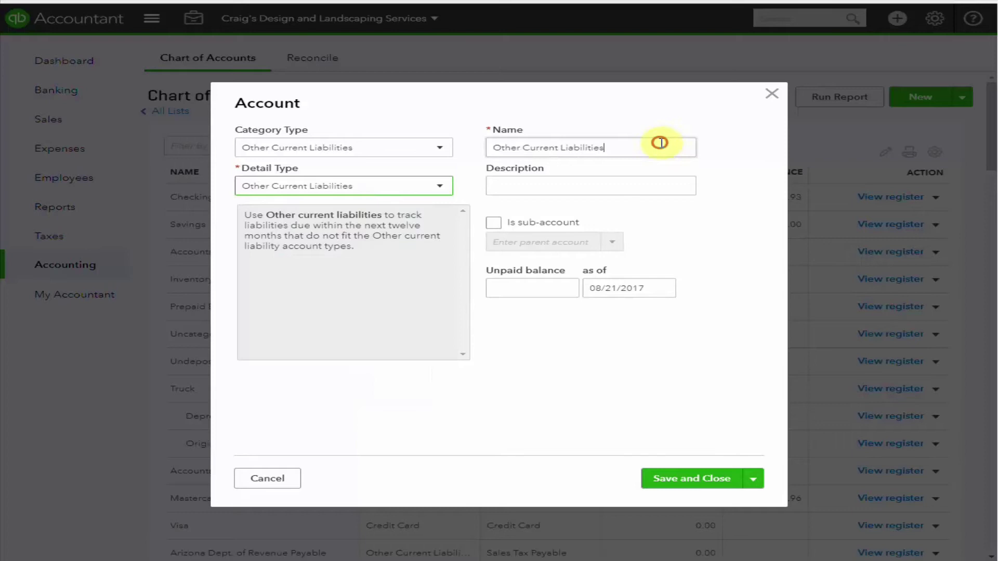
left_click_drag(660, 143, 494, 145)
type("Dep")
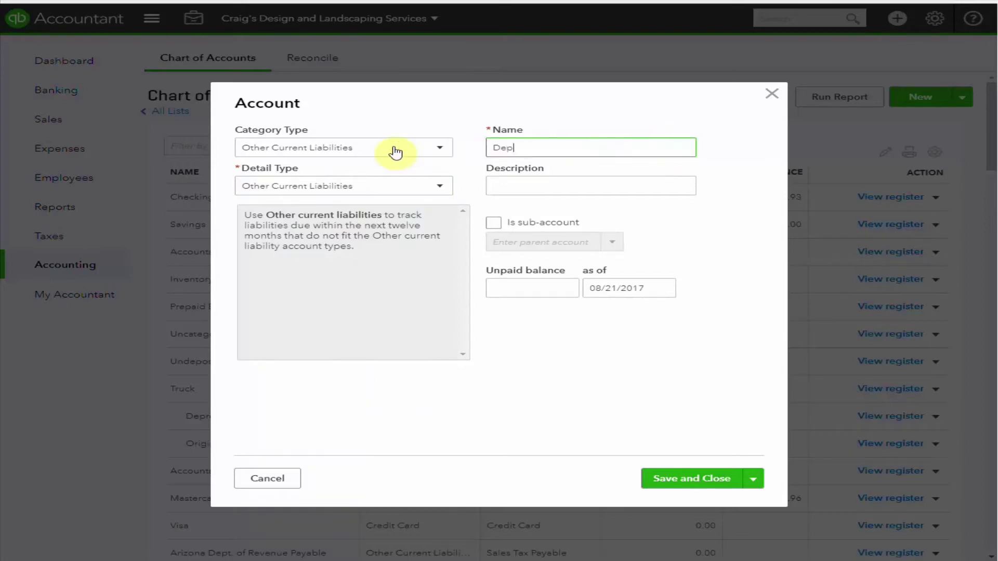
type("osits from customers")
left_click(696, 478)
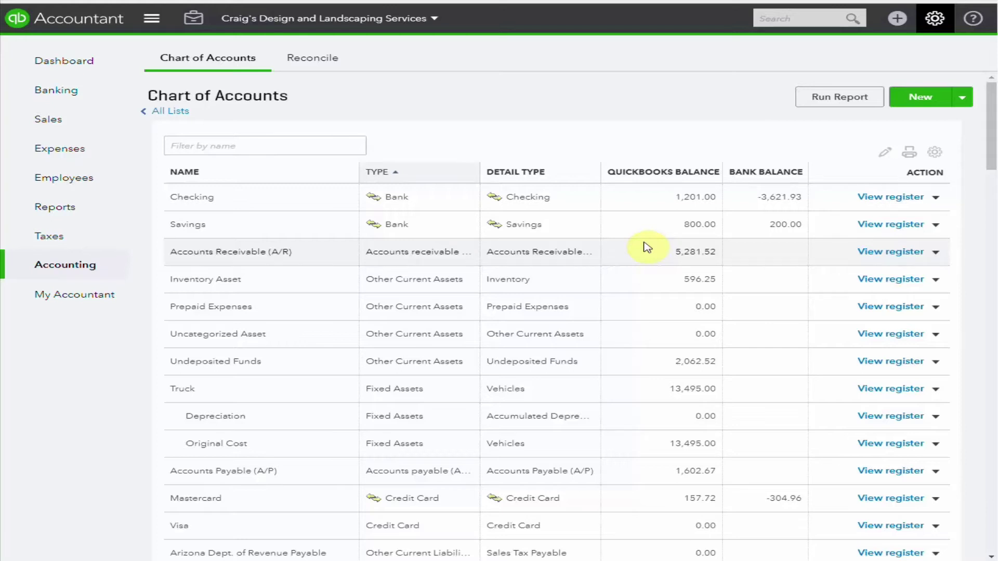
- Go to Products and Services from the gear menu and start a new item
left_click(934, 22)
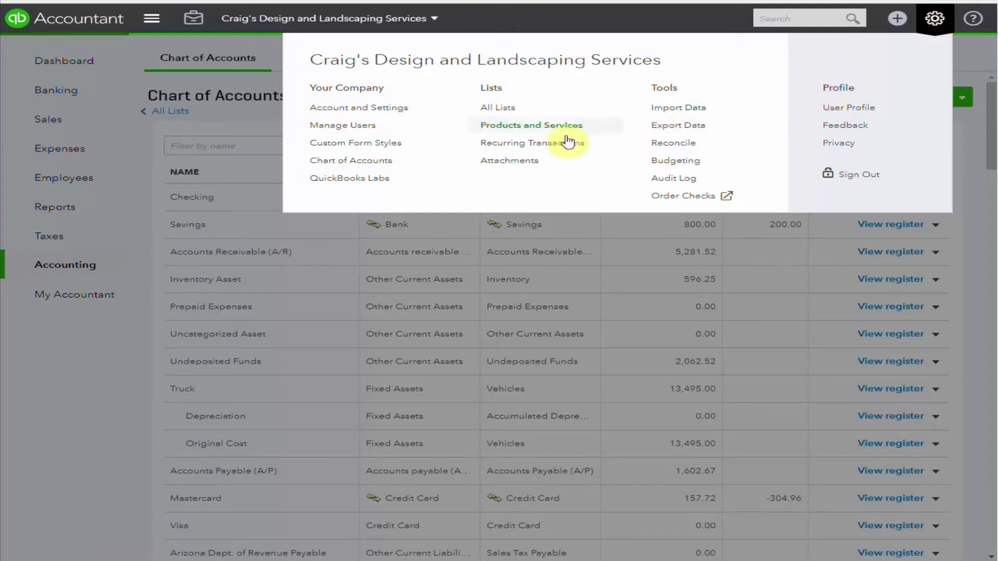
left_click(540, 127)
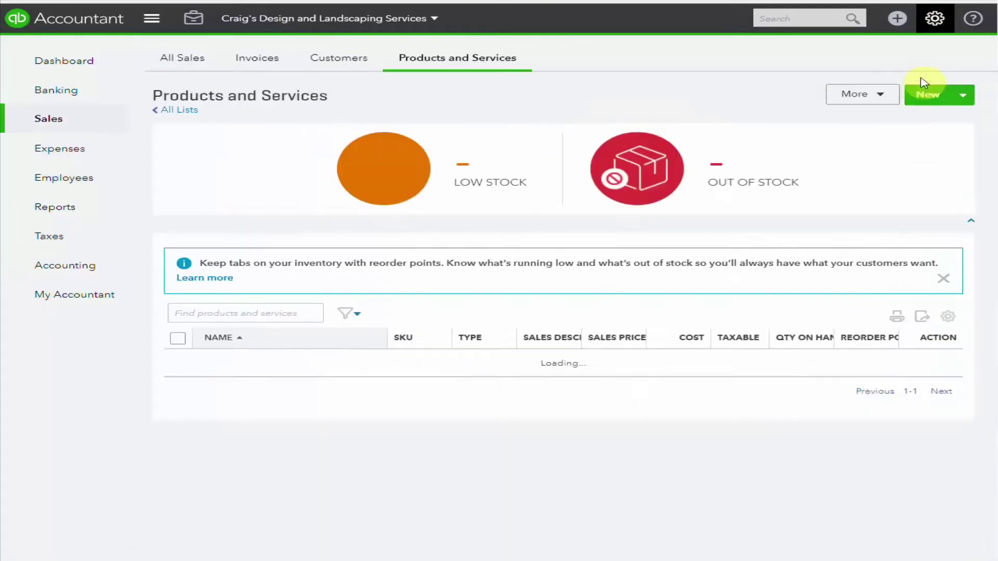
left_click(923, 101)
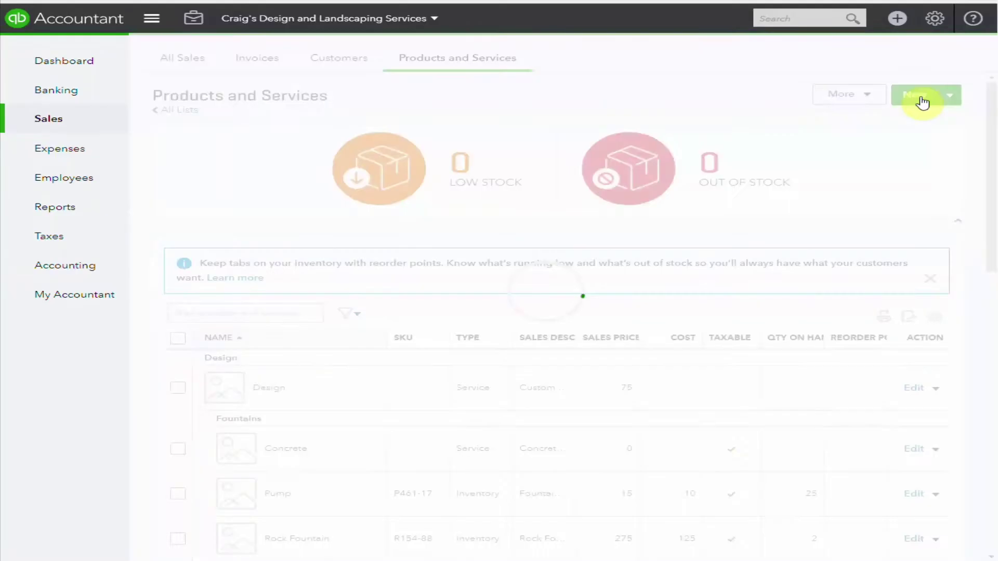
- Make a Service item named 'Deposits received' described as 'less deposit previously paid'
left_click(712, 245)
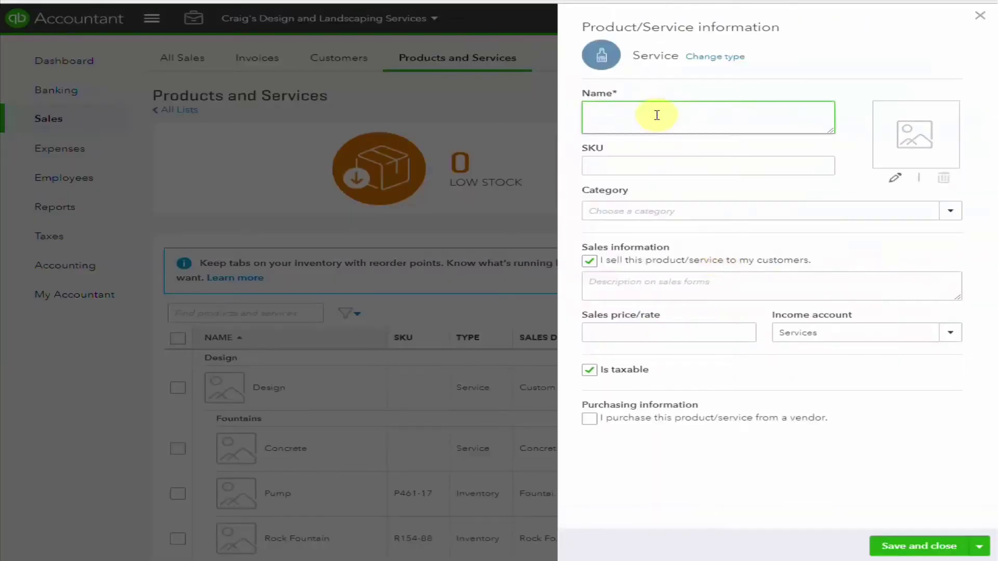
type("Deposits received")
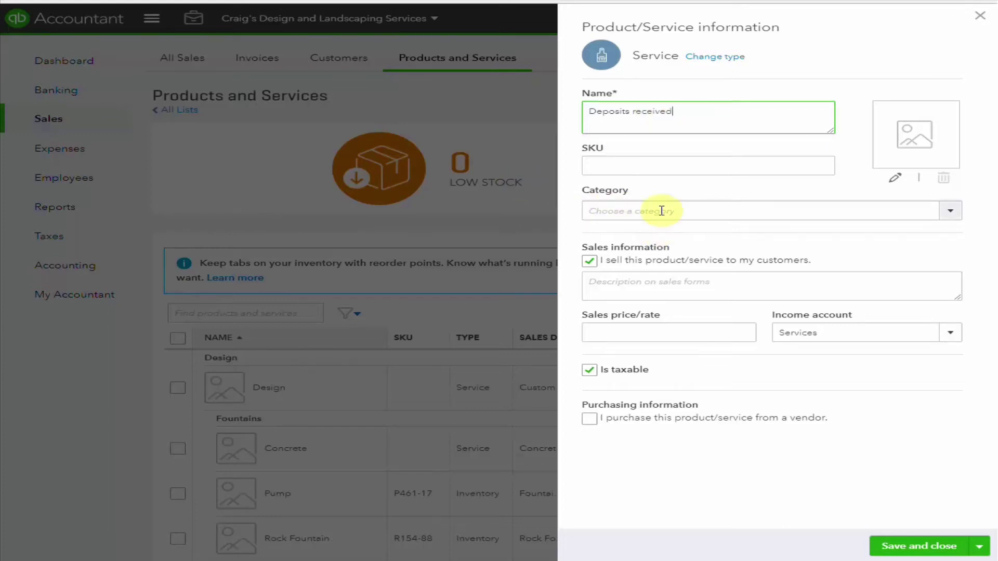
left_click(590, 261)
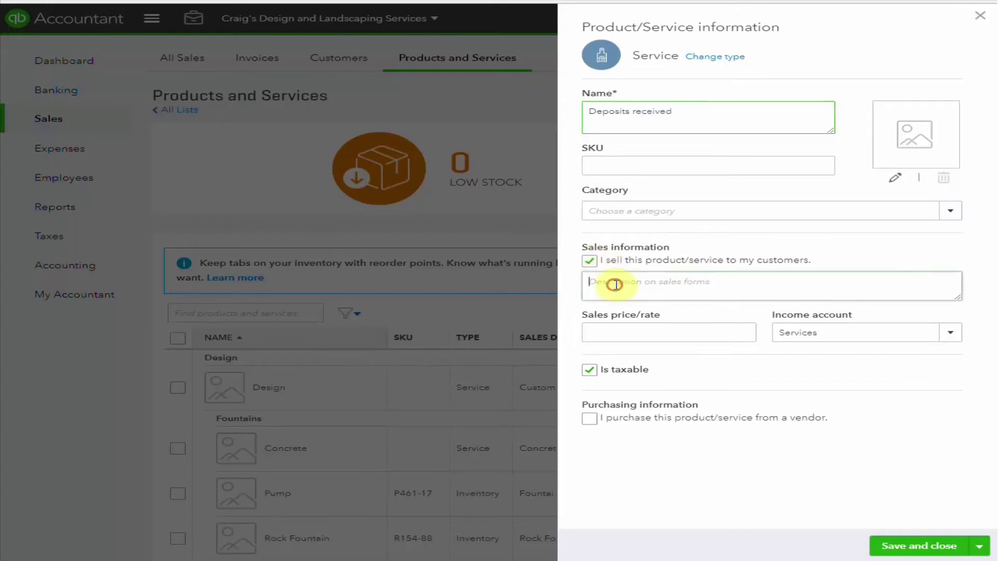
left_click(615, 284)
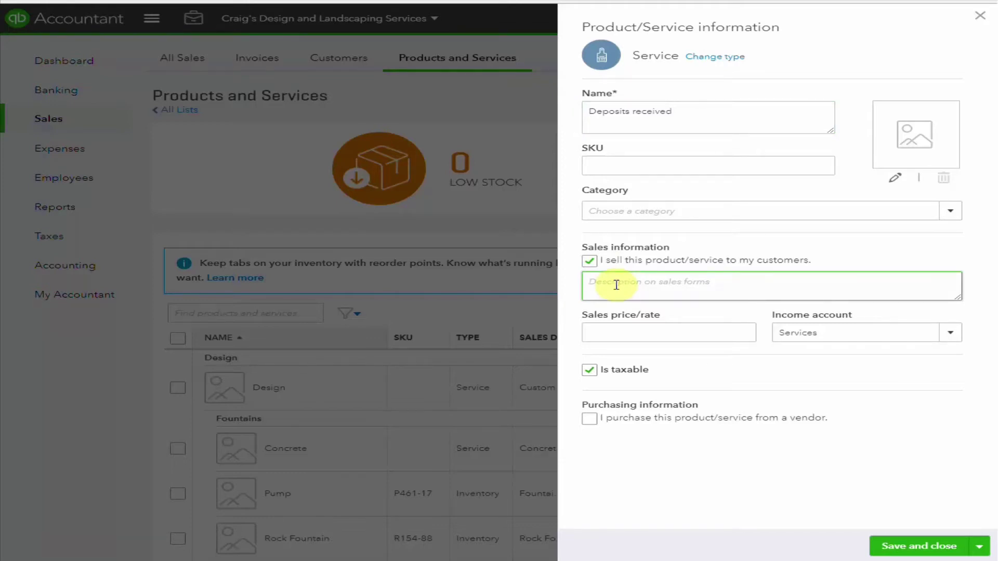
type("less deposit previously paid")
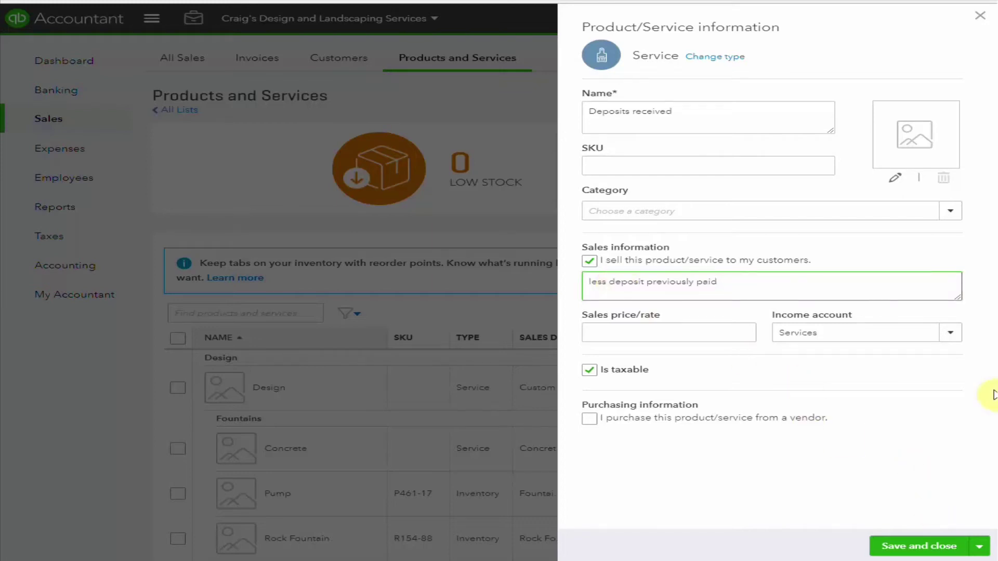
- Set its income account to Deposits from customers and save the item
left_click(918, 551)
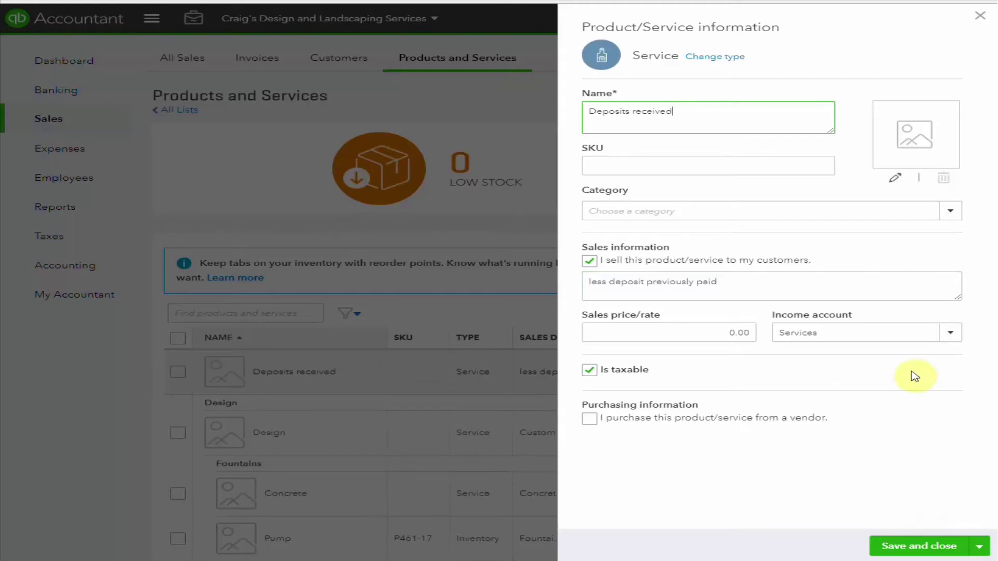
left_click(953, 335)
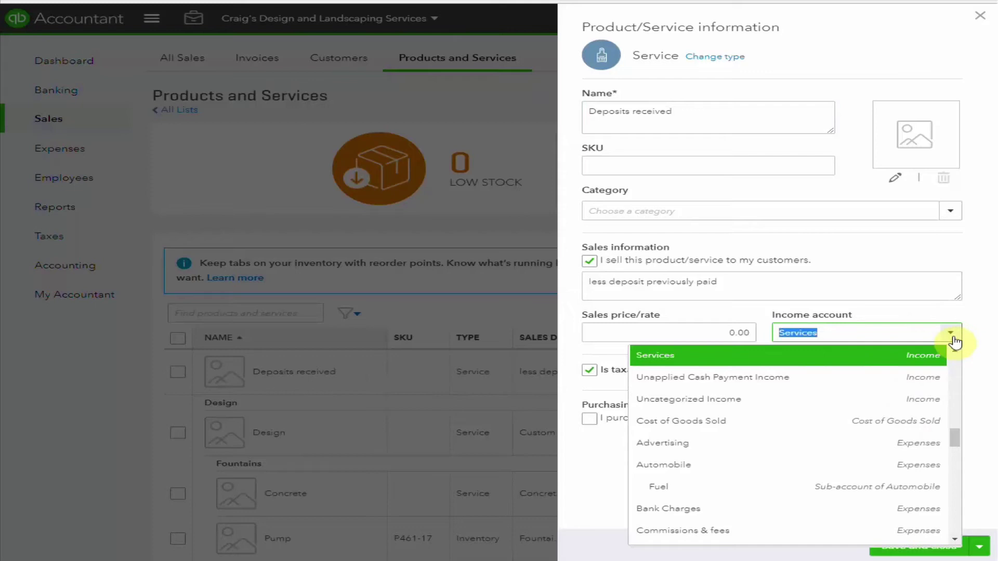
type("dep")
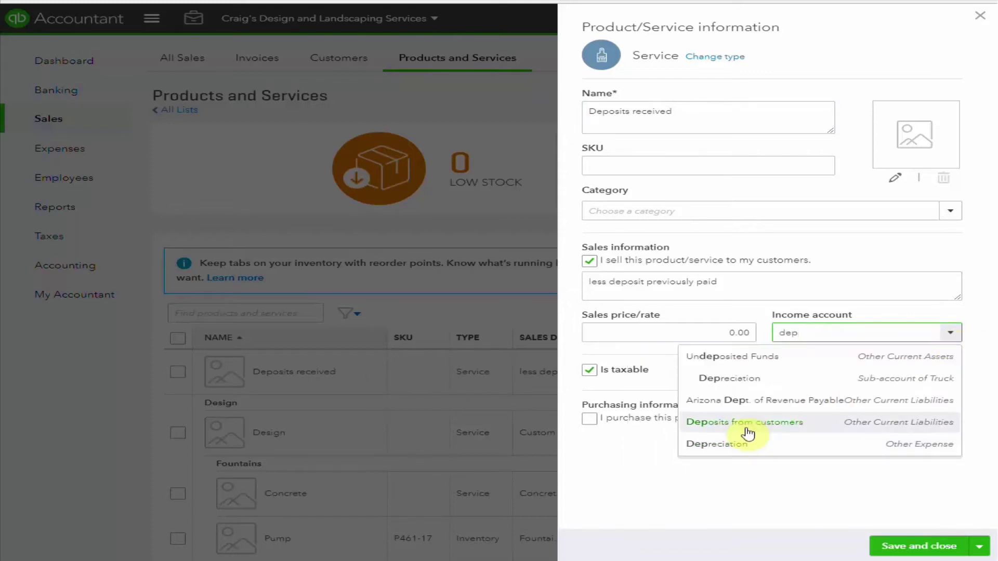
left_click(747, 431)
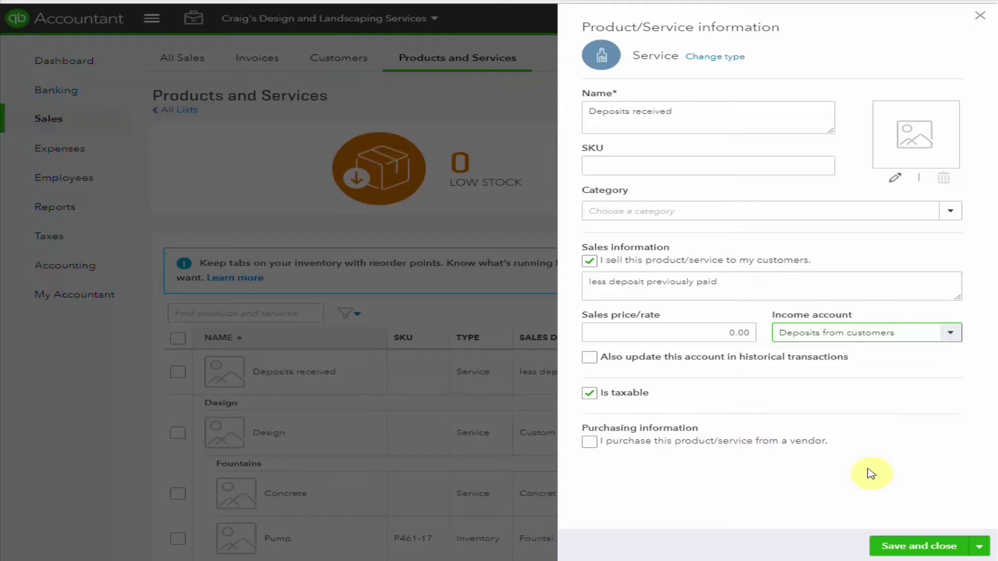
left_click(928, 550)
scroll(930, 546, "down", 5)
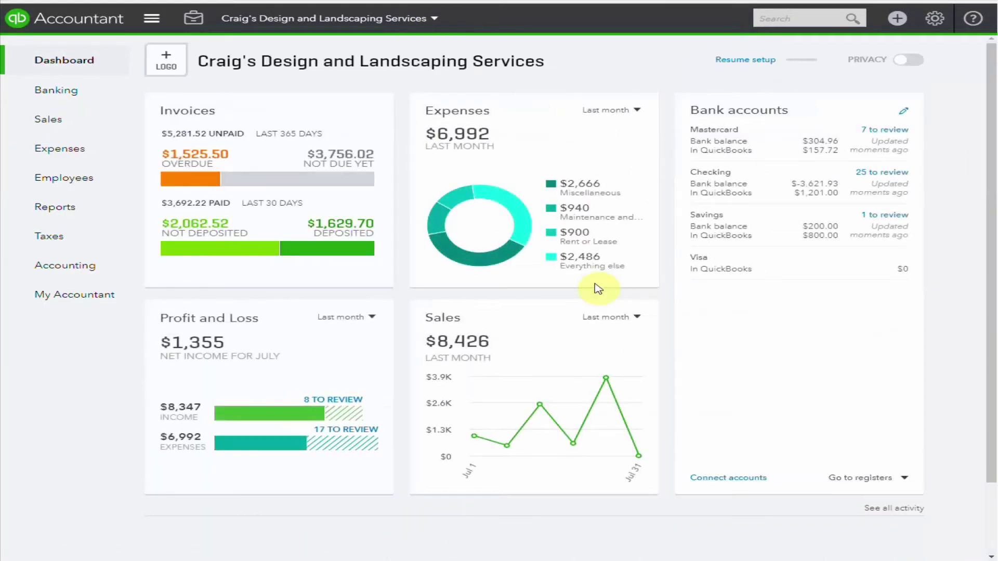
- Record Sales Receipt 1038 for Cool Cars: a $5,000 deposit line deposited into Savings
left_click(902, 24)
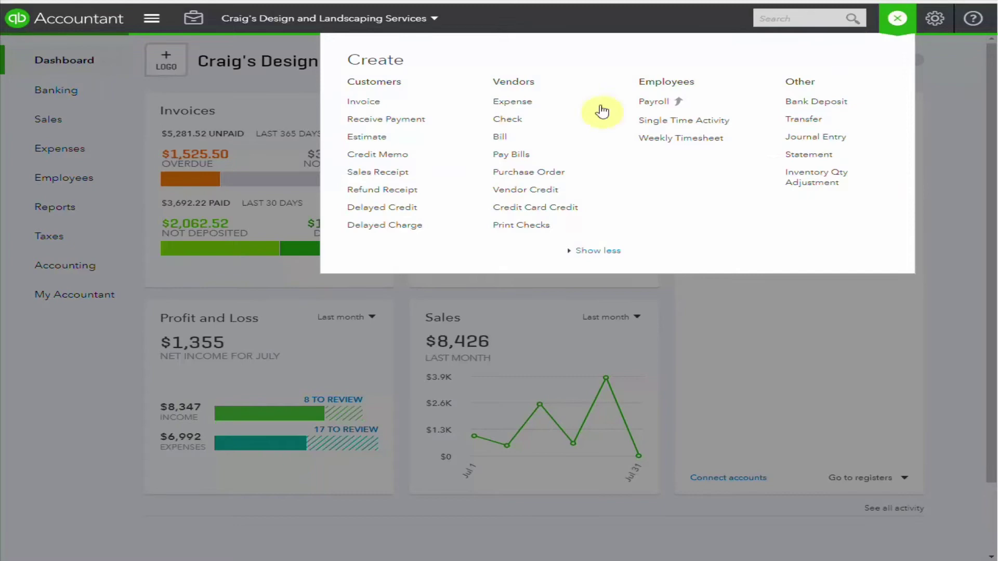
left_click(374, 177)
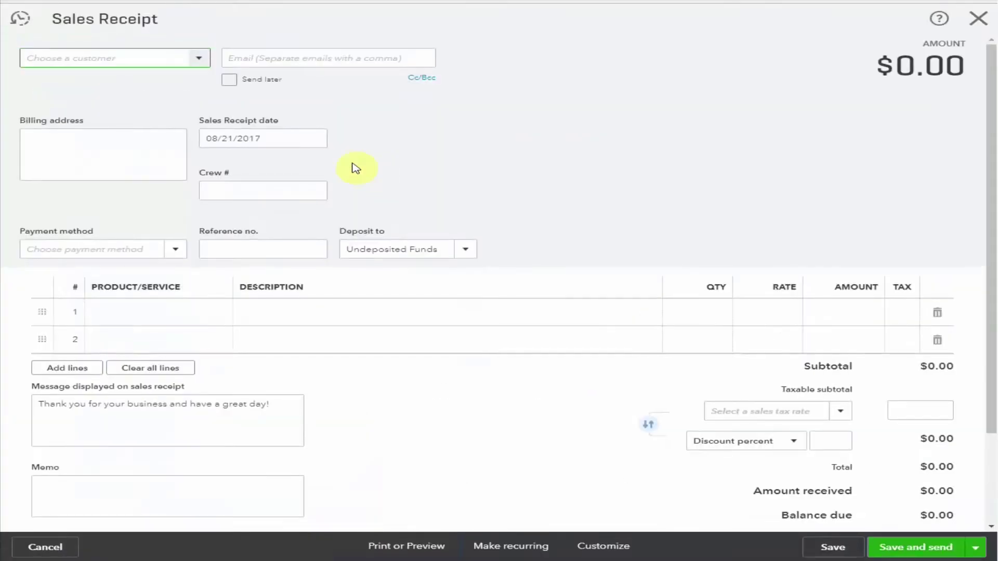
left_click(200, 58)
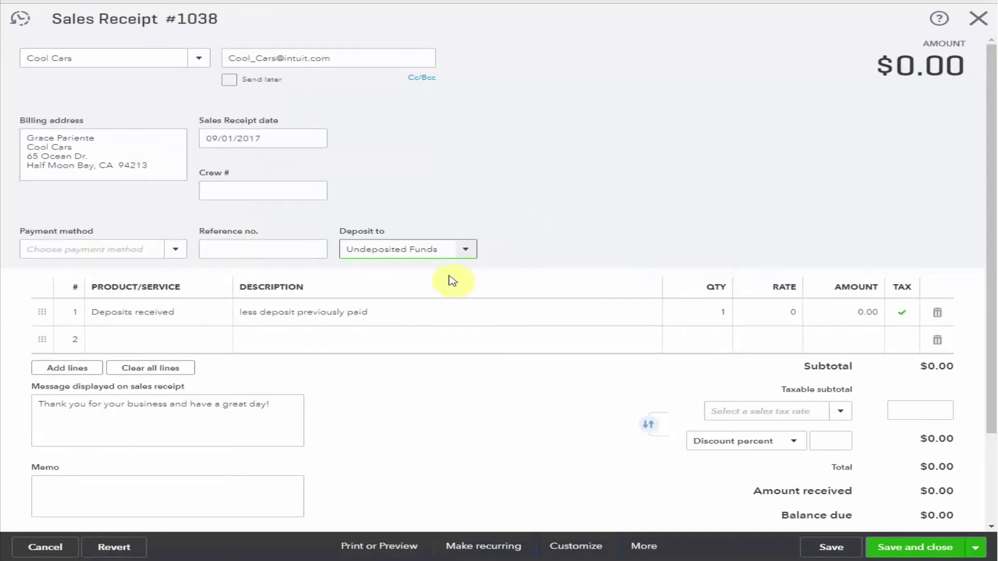
left_click(465, 250)
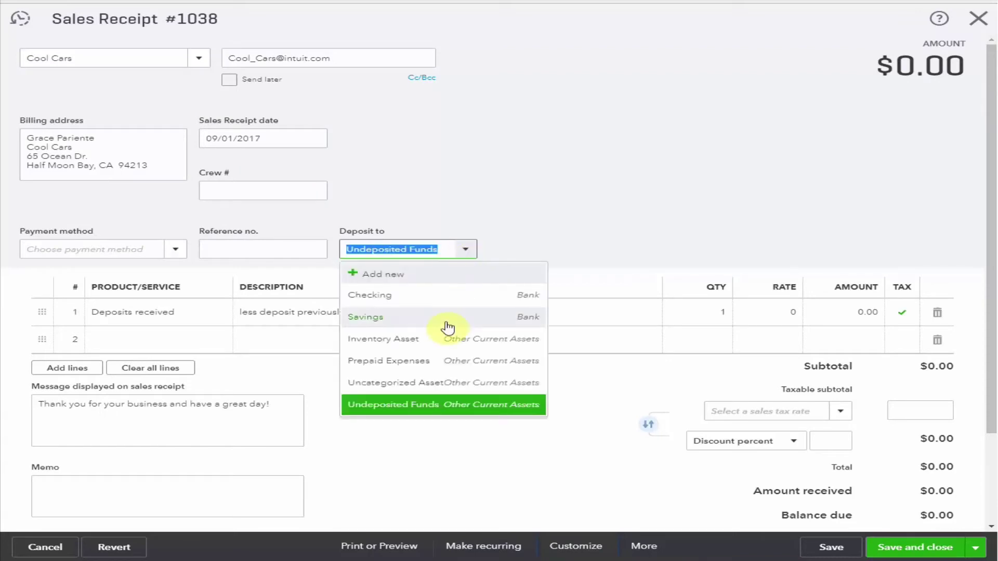
left_click(448, 318)
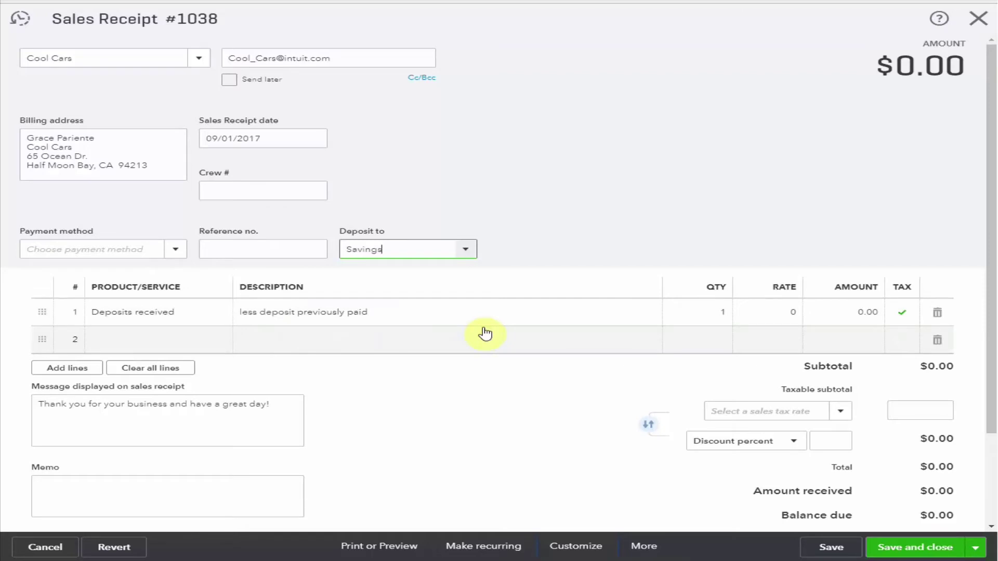
left_click(769, 314)
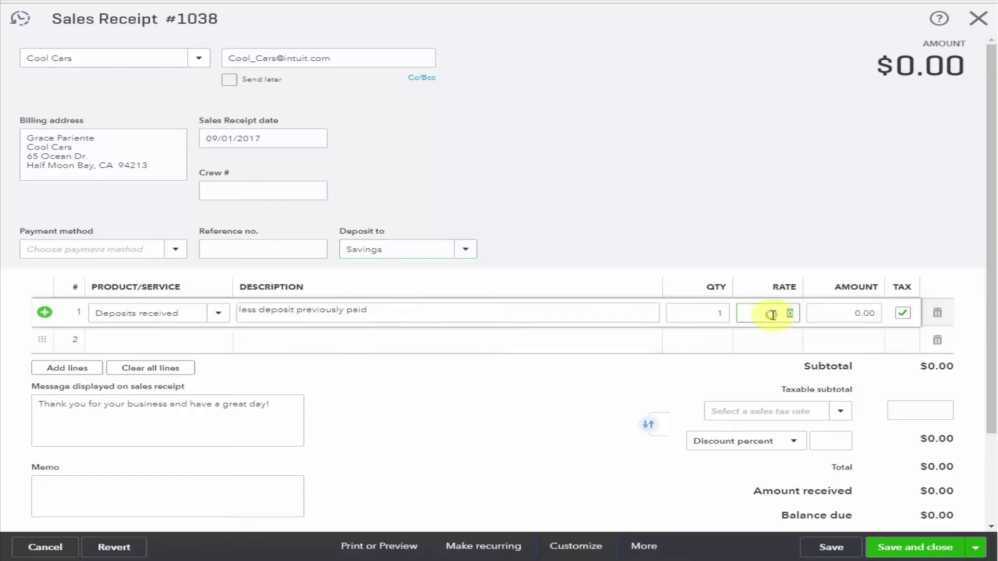
type("5000")
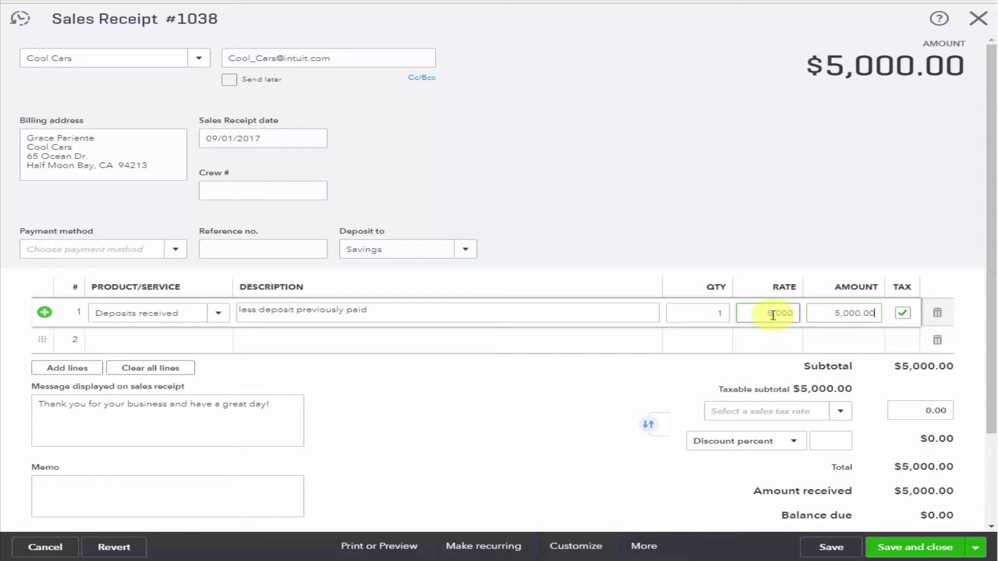
key("Tab")
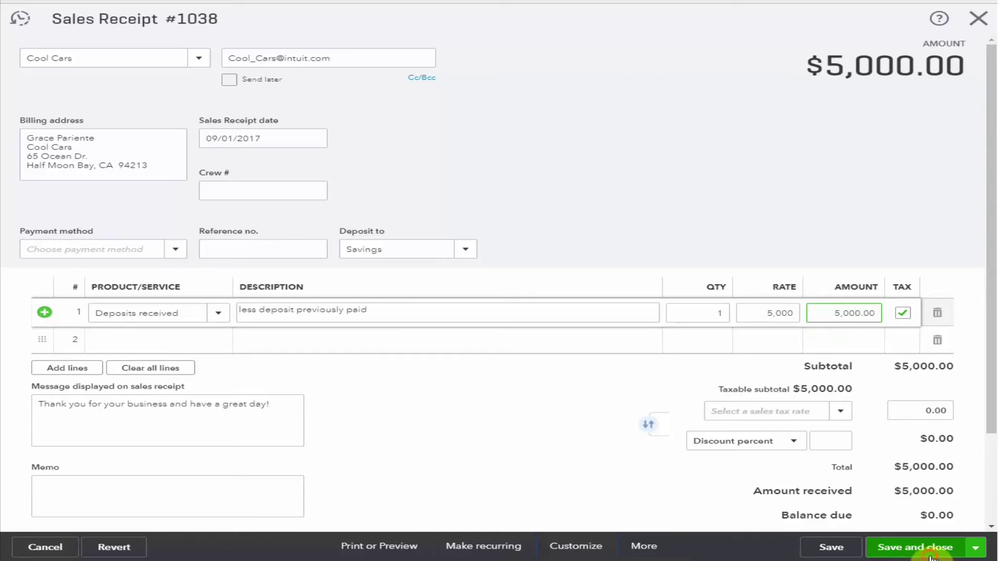
left_click(930, 555)
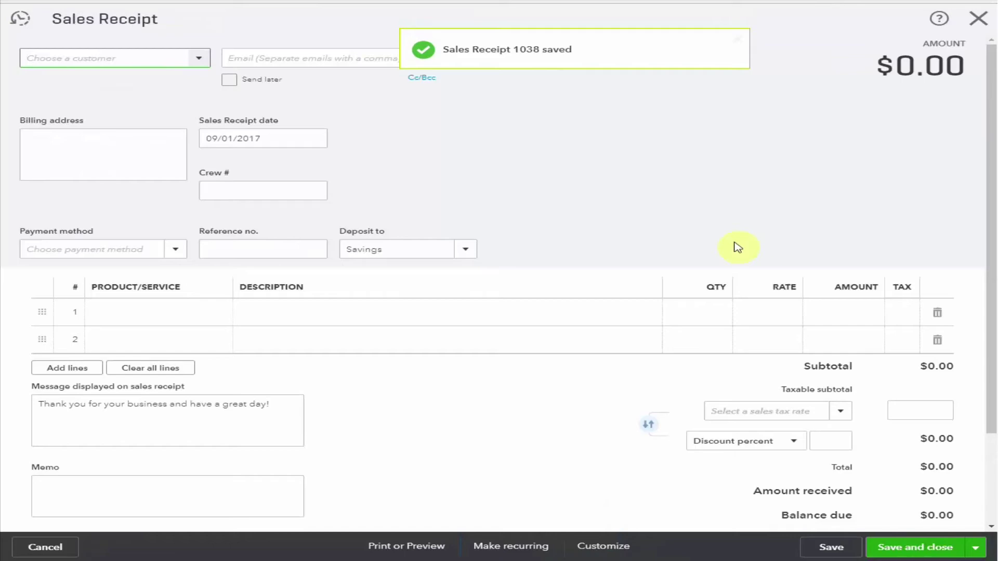
- Close the receipt and review the September 2017 balance sheet showing $5,000 Deposits from customers
left_click(981, 19)
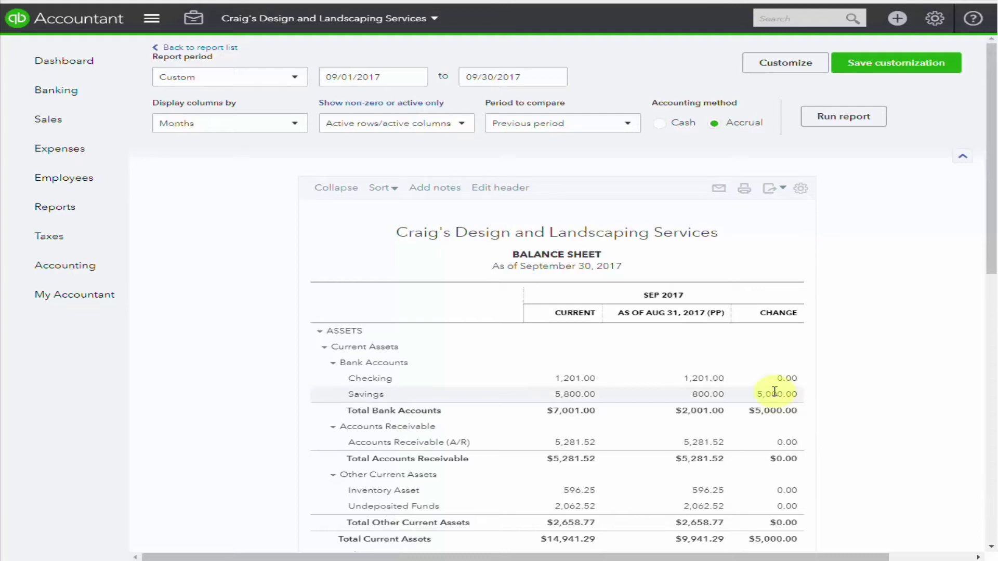
scroll(778, 395, "down", 3)
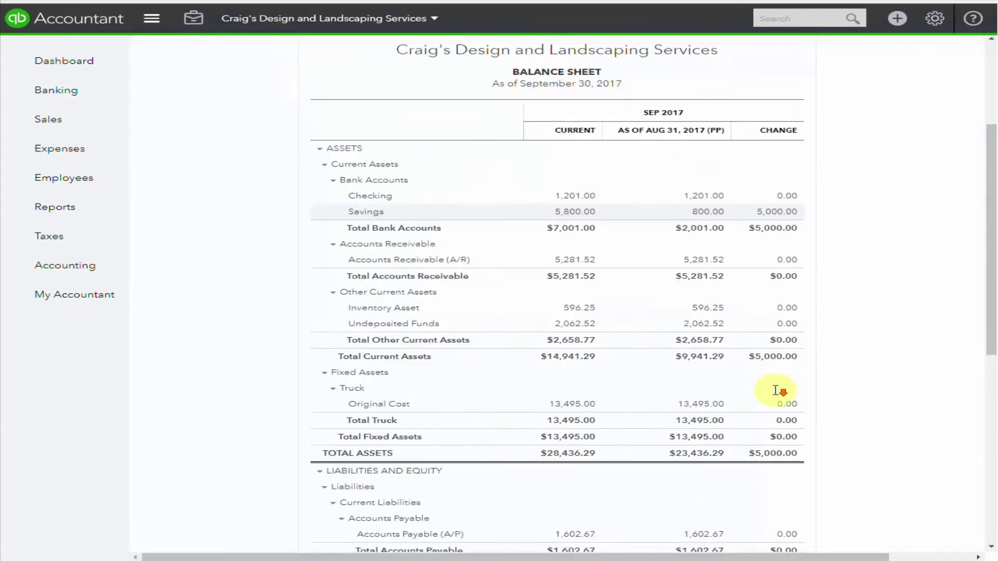
scroll(781, 409, "down", 5)
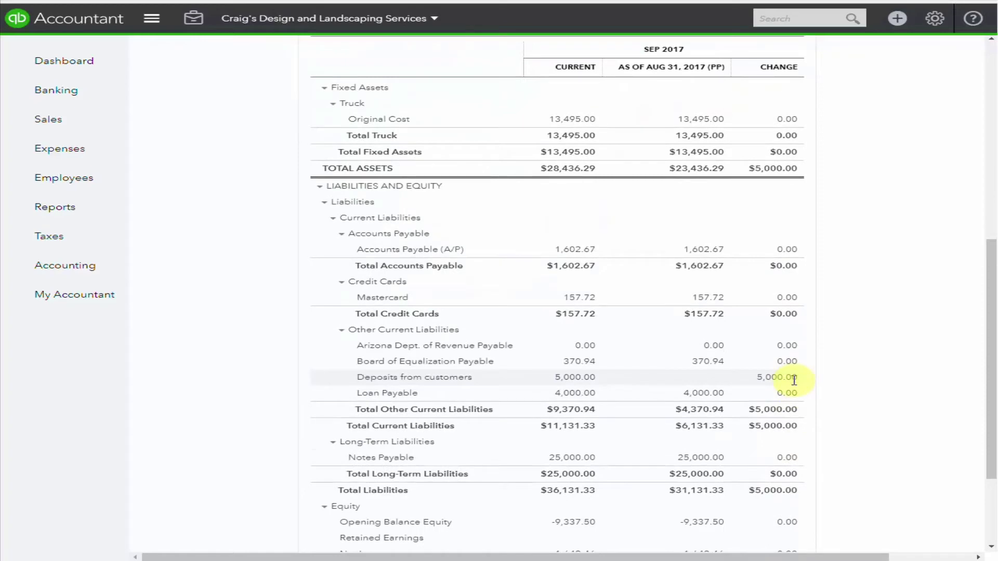
scroll(853, 327, "up", 10)
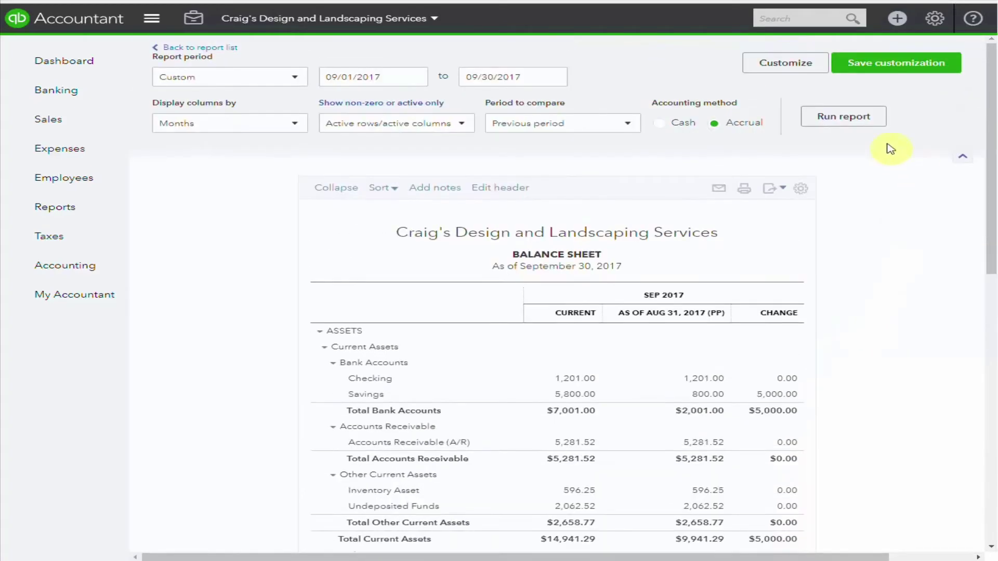
left_click(900, 21)
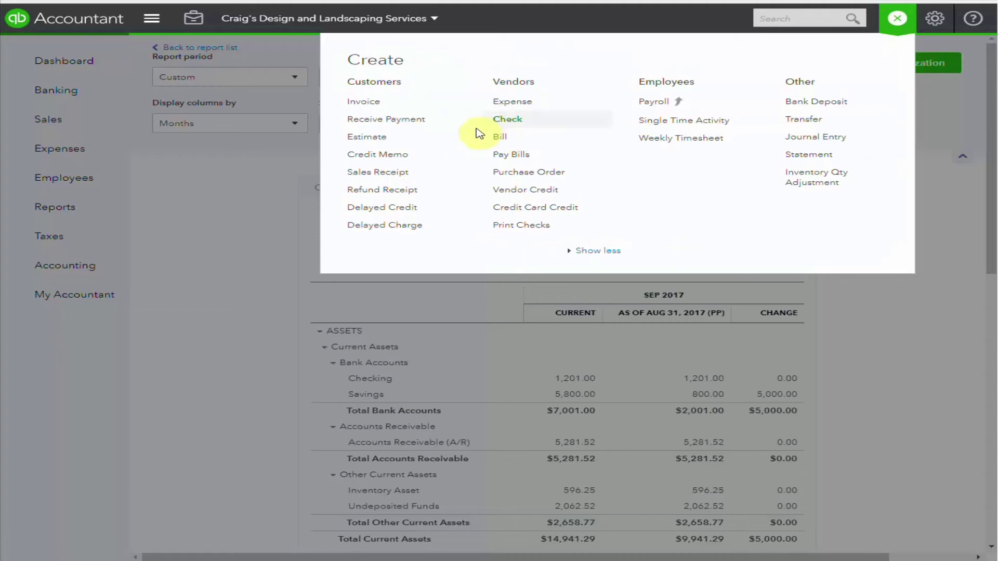
- Start an invoice for Cool Cars dated October 1, 2017
left_click(366, 104)
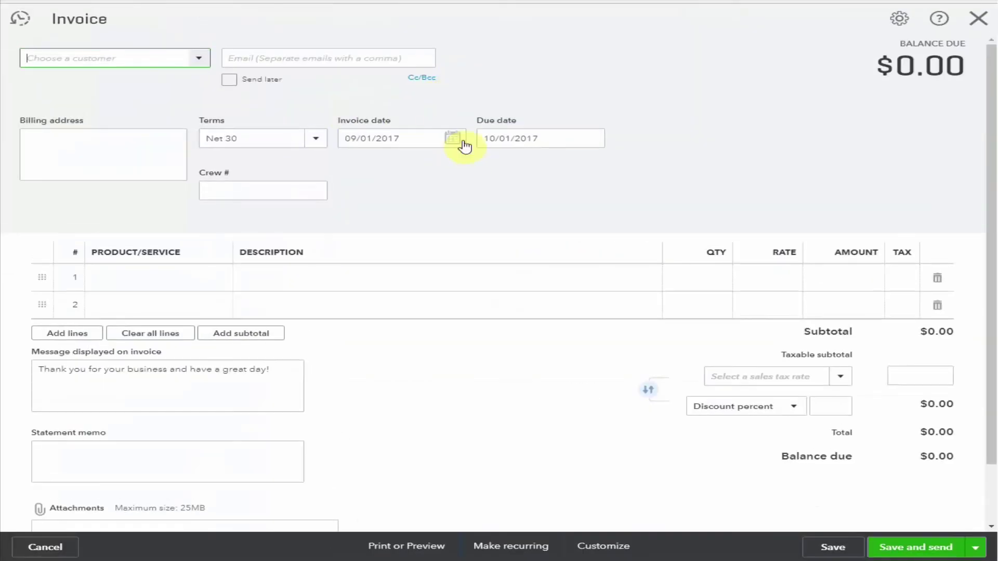
left_click(454, 139)
left_click(485, 169)
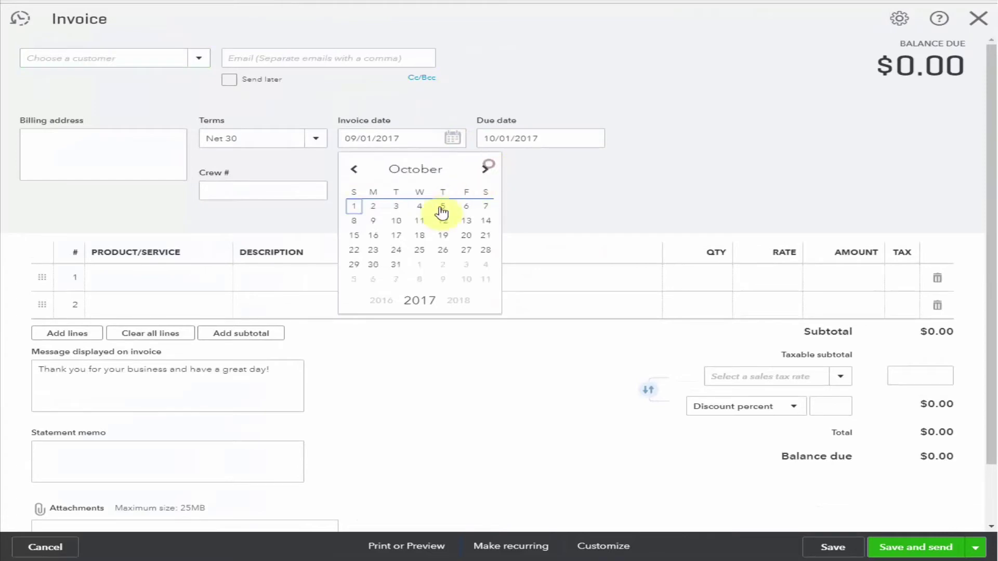
left_click(353, 207)
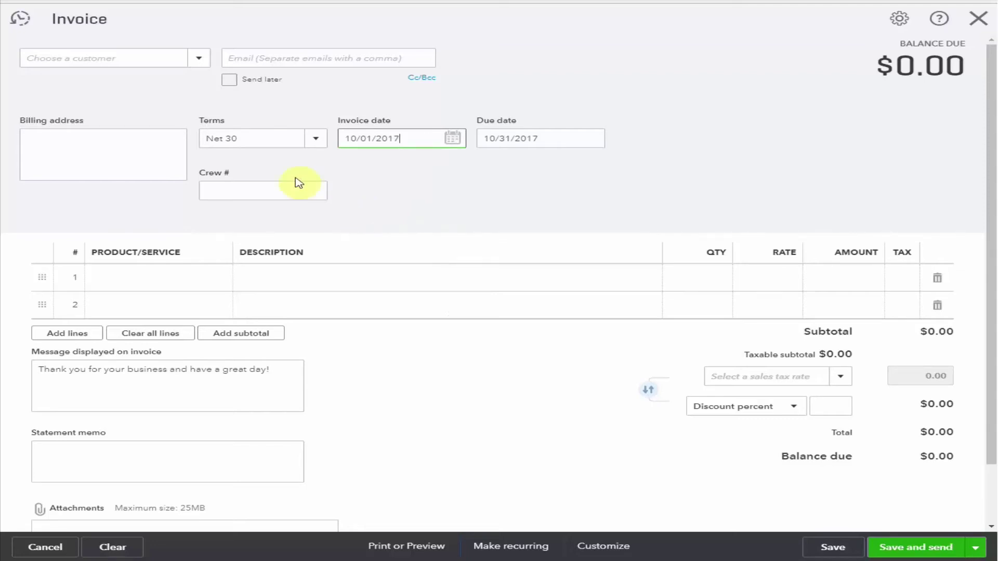
left_click(199, 58)
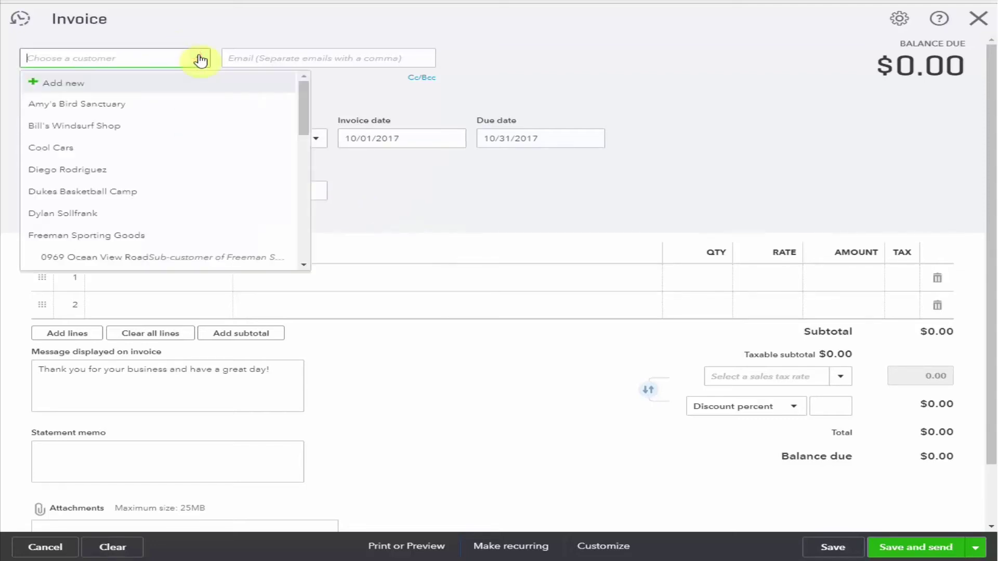
left_click(117, 149)
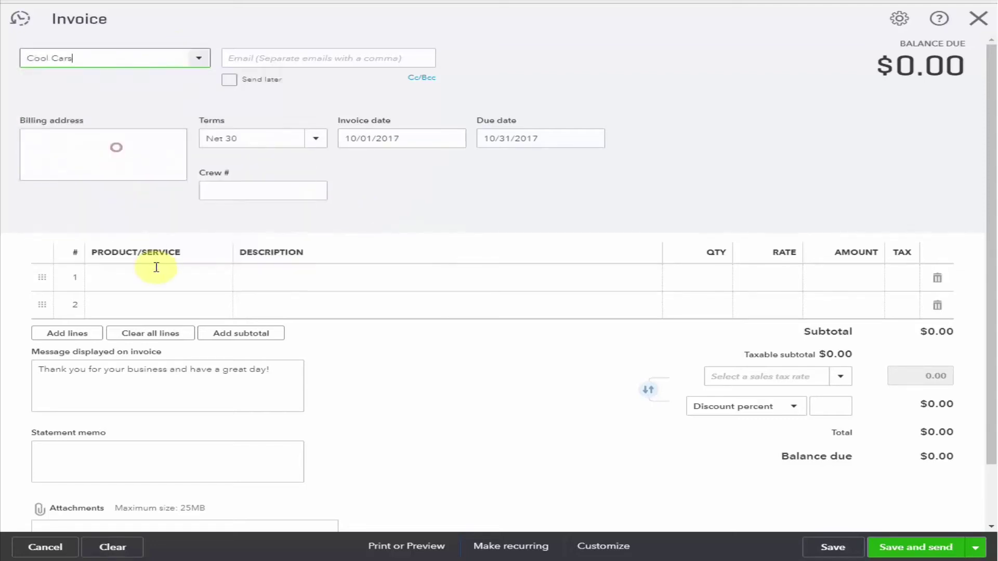
- Add a Design line at a rate of 10,000 and begin a second line with 'de'
left_click(213, 290)
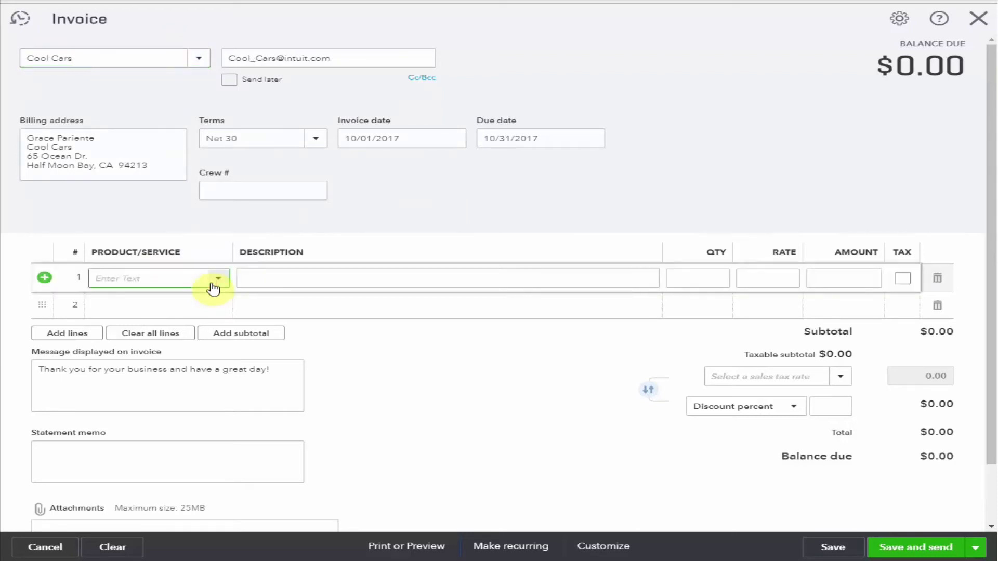
type("des")
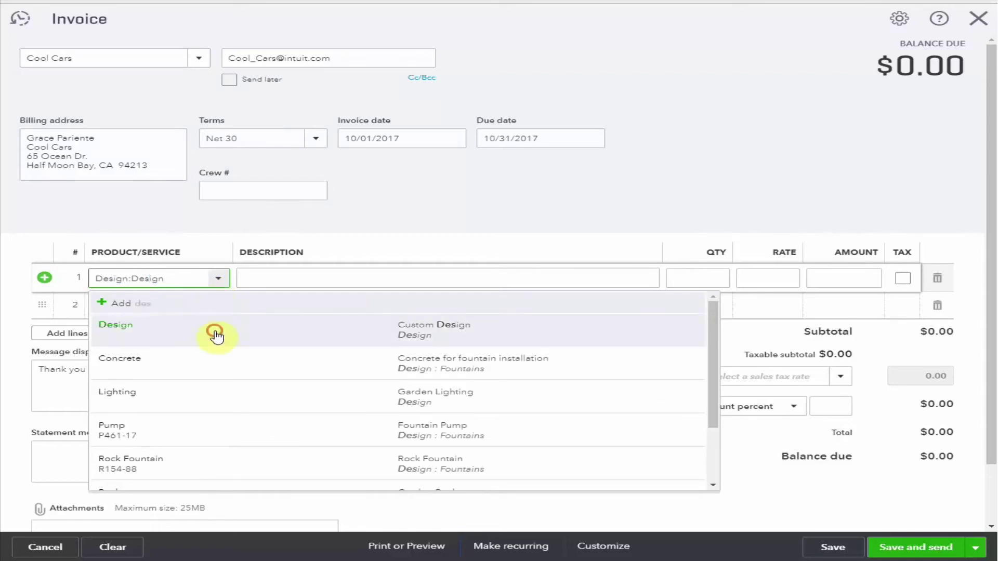
left_click(216, 328)
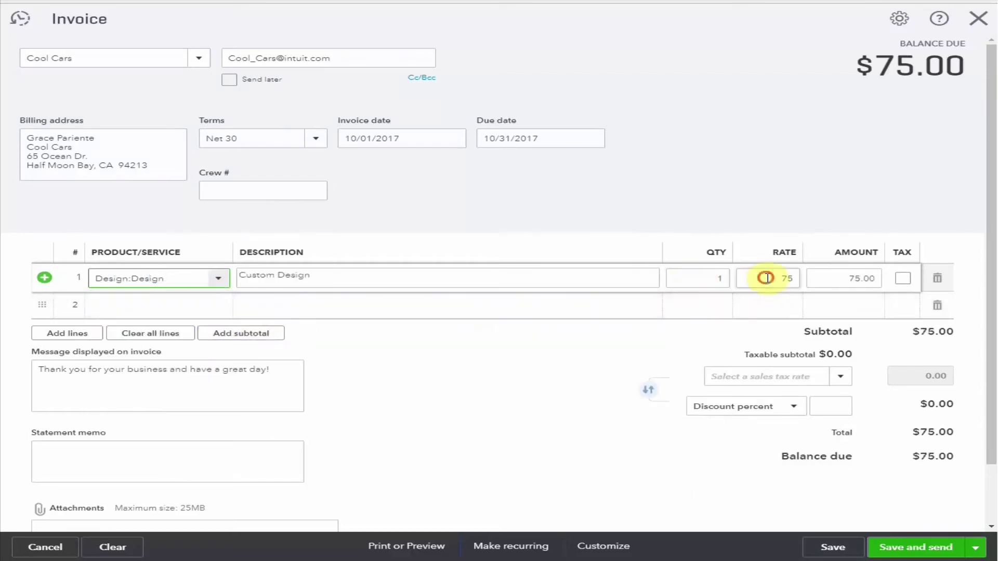
left_click_drag(764, 276, 808, 276)
type("10000")
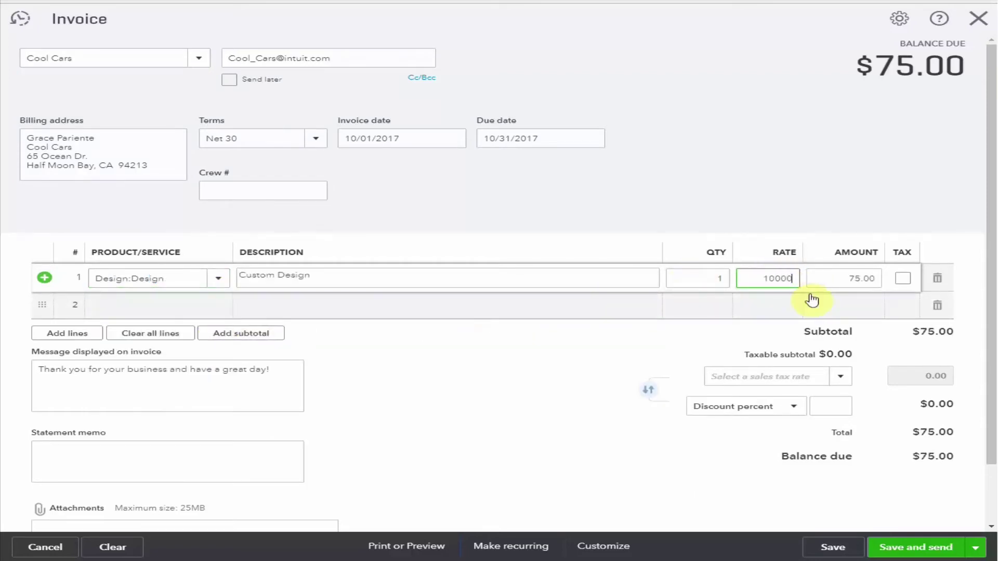
key("Tab")
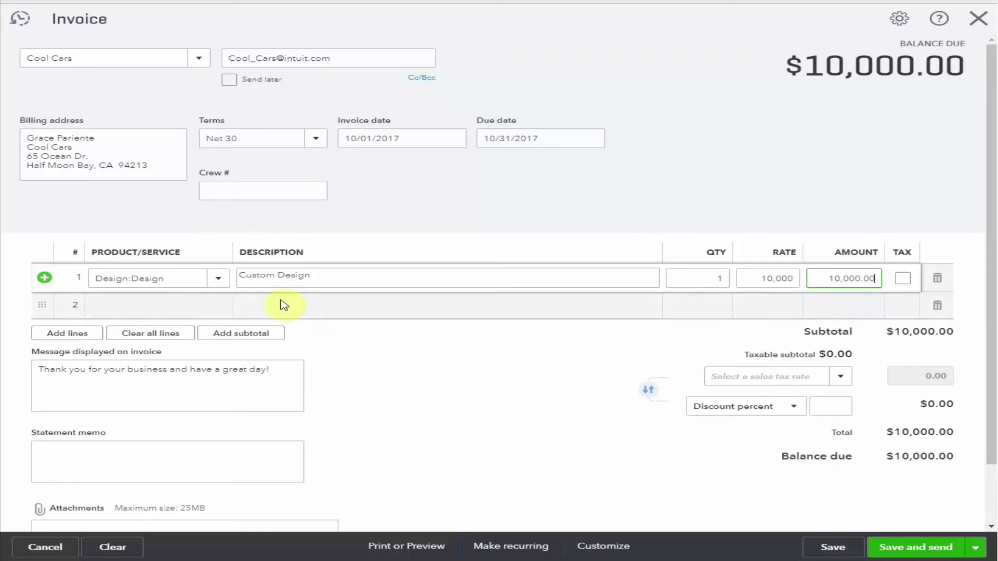
left_click(198, 304)
type("de")
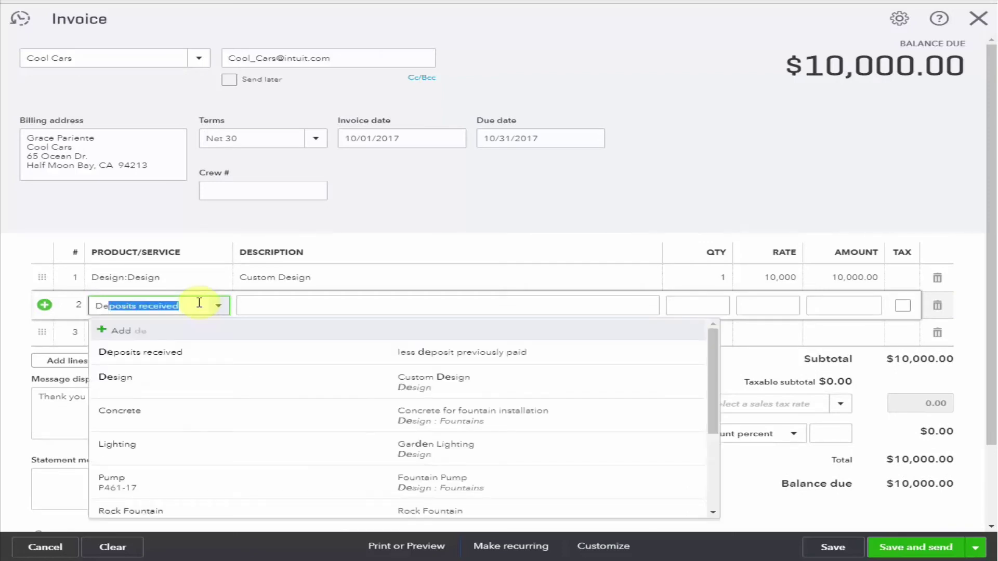
- Put Deposits received on line 2 with a rate of -5,000
left_click(232, 352)
left_click(795, 310)
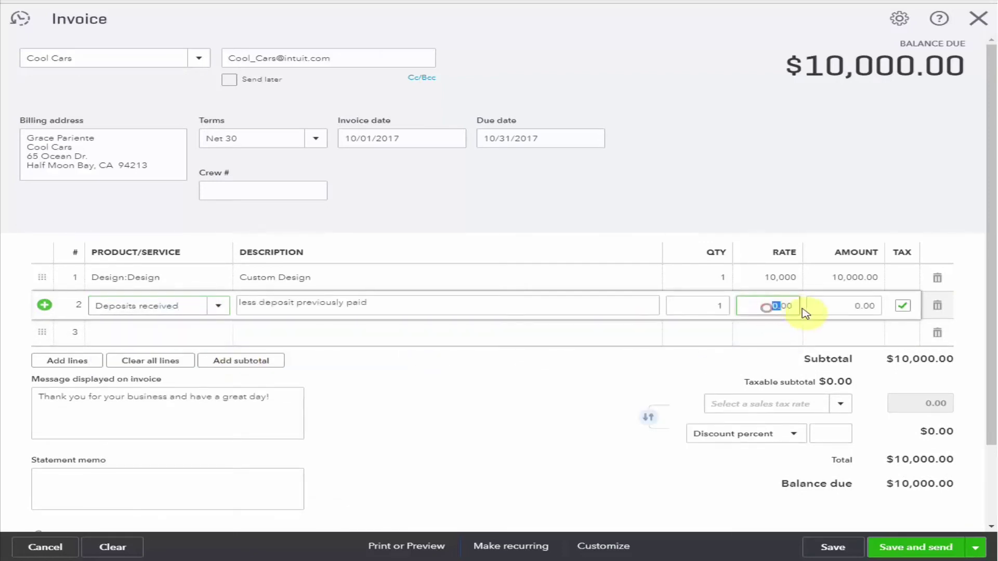
key("BackSpace")
type("-50000")
key("Tab")
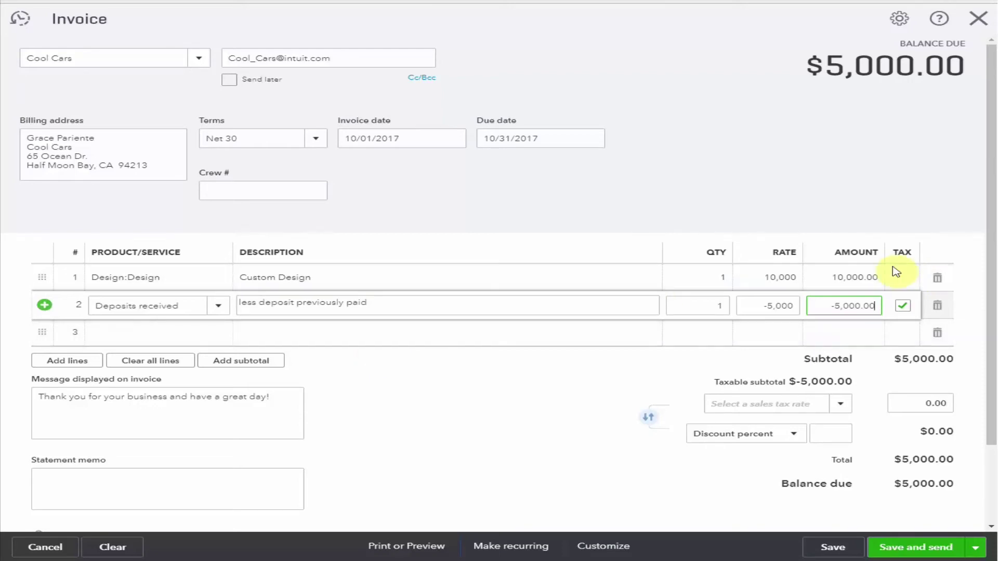
- Make the deposit line non-taxable and the Custom Design line taxable
left_click(902, 307)
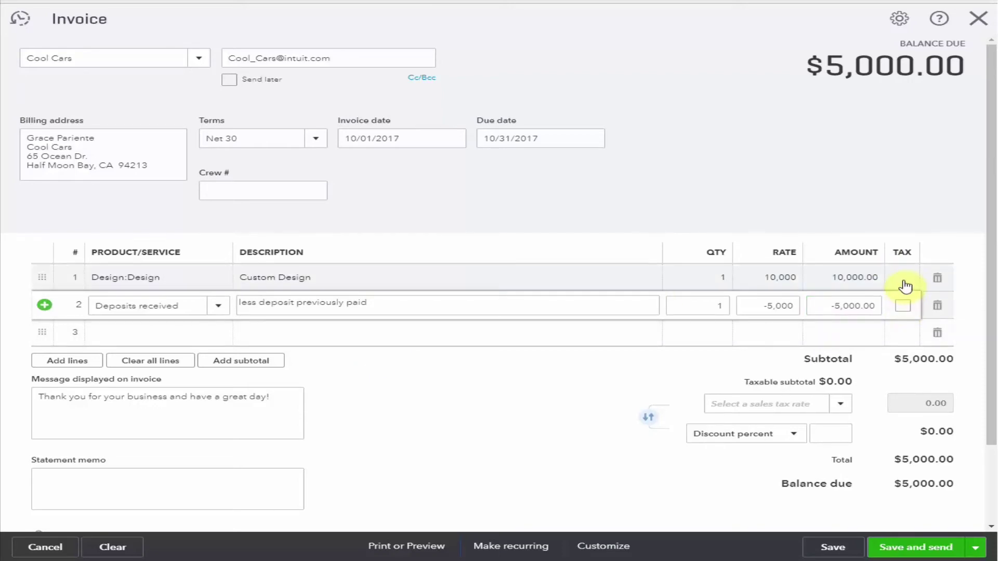
left_click(903, 281)
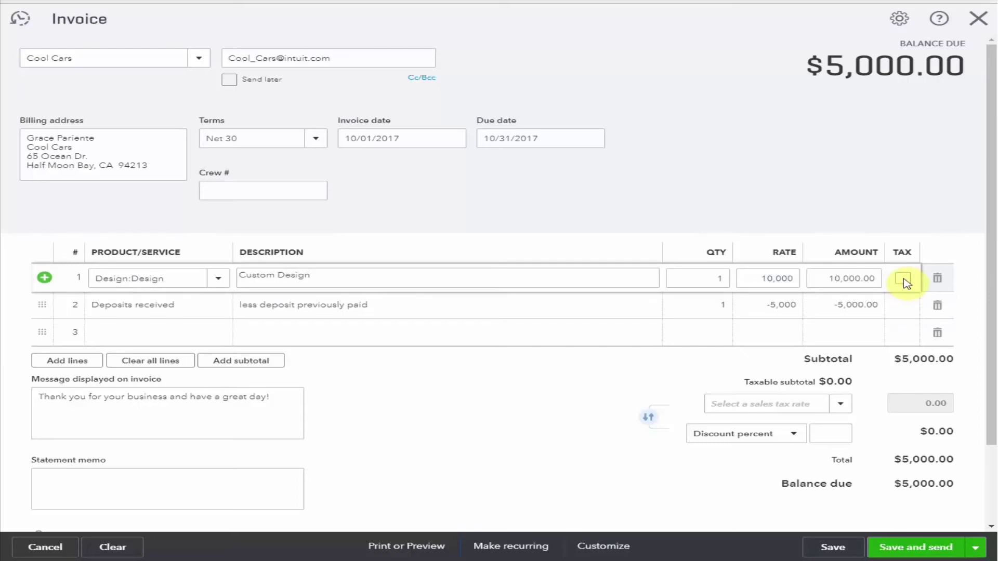
left_click(903, 280)
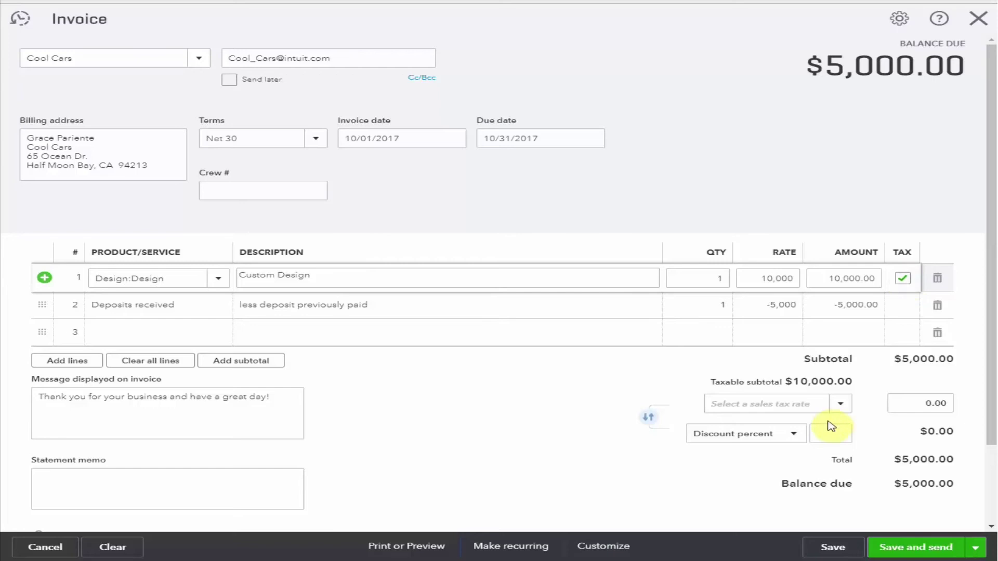
- Apply California (8%) sales tax, giving 800.00 tax and a $5,800.00 balance due
left_click(839, 405)
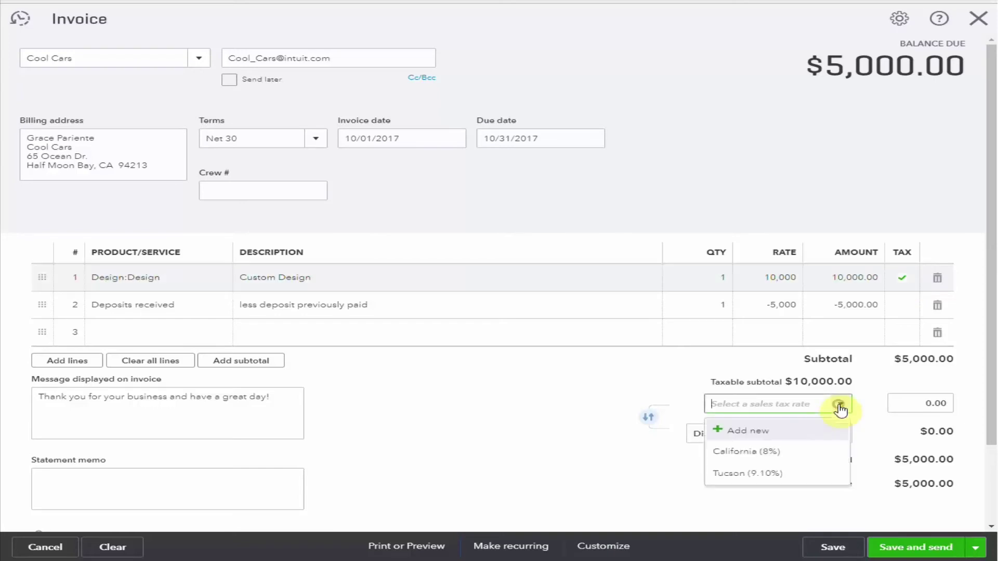
left_click(801, 456)
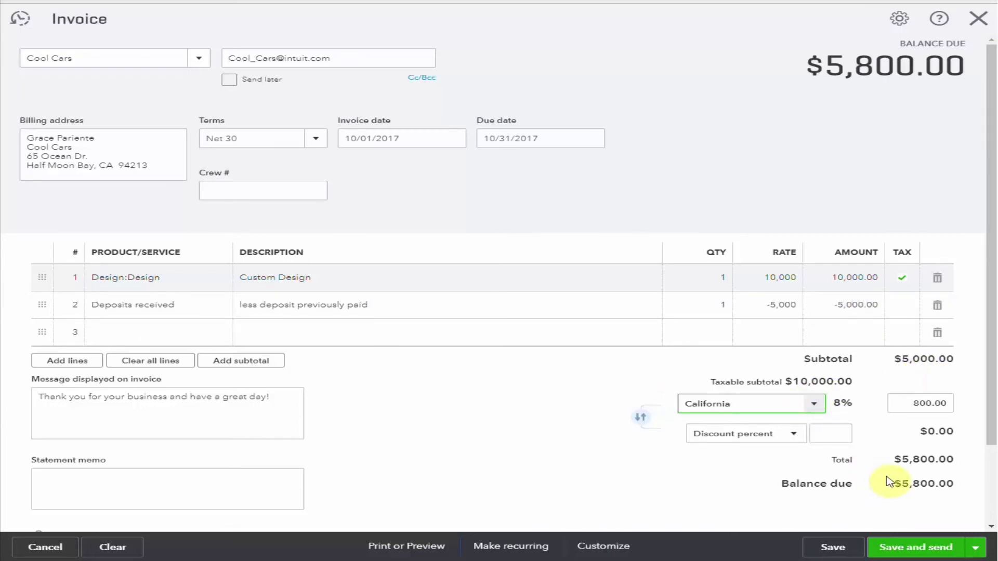
left_click(795, 394)
- Save the invoice as #1039 and select all the text in the e-mail body
left_click(905, 548)
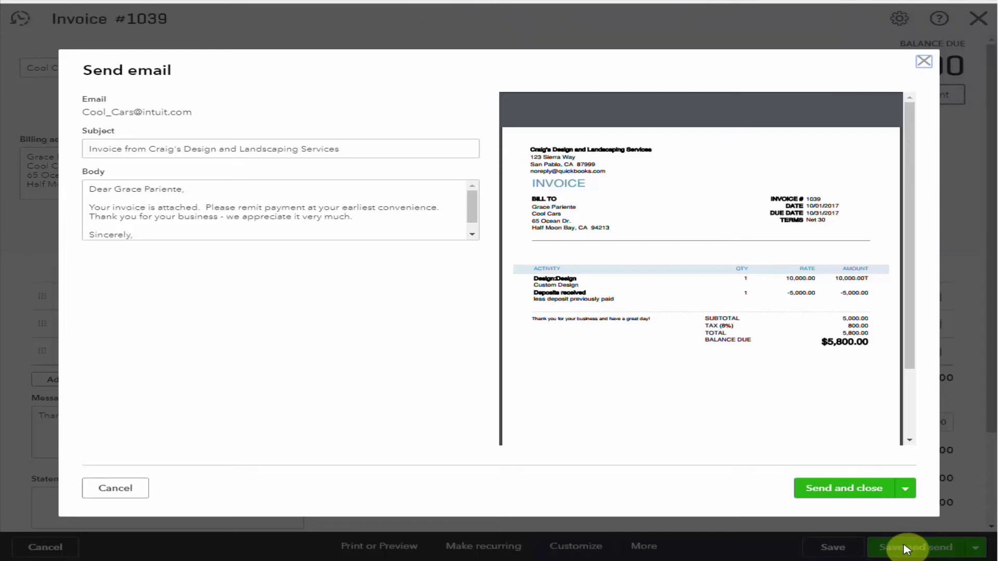
left_click(190, 192)
key("ctrl+a")
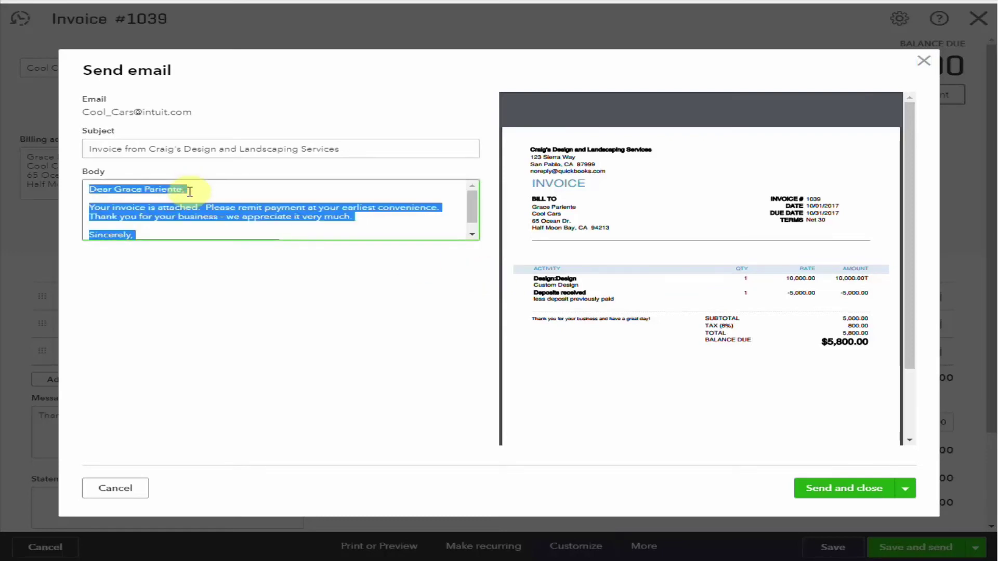
- Send the invoice e-mail and review the October 2017 balance sheet with Deposits from customers at 0.00
left_click(829, 493)
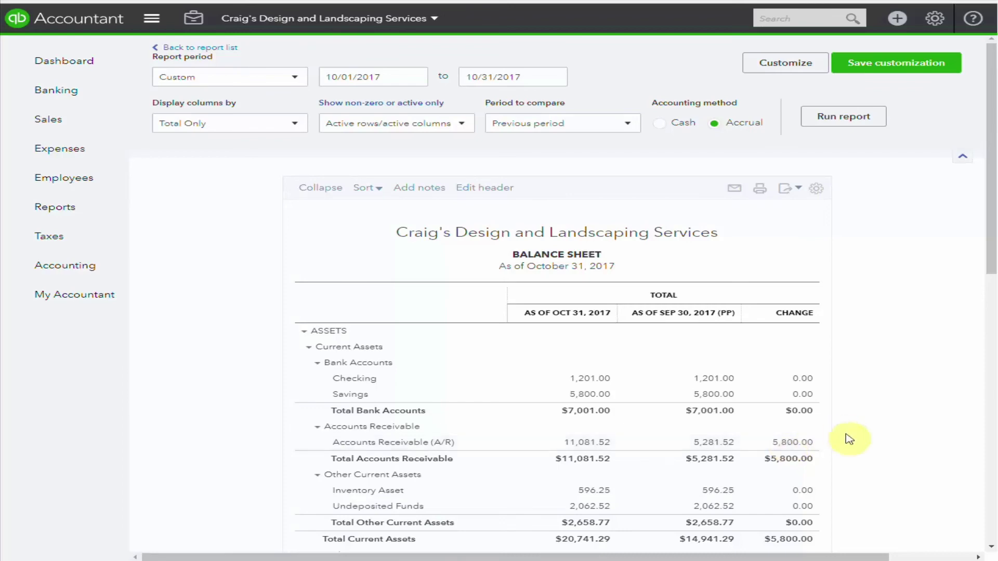
scroll(891, 412, "down", 4)
scroll(895, 413, "down", 4)
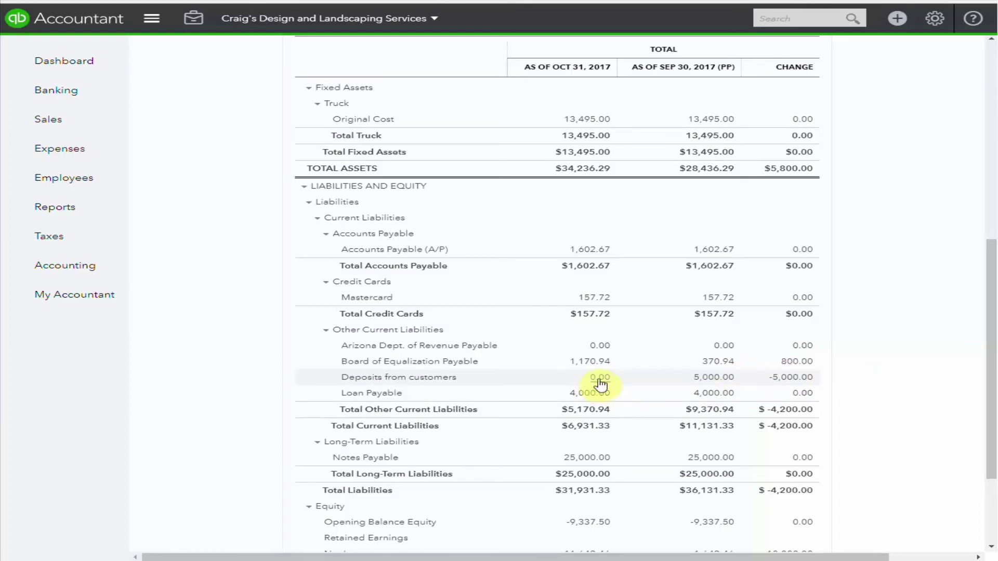
left_click(822, 384)
scroll(902, 378, "down", 3)
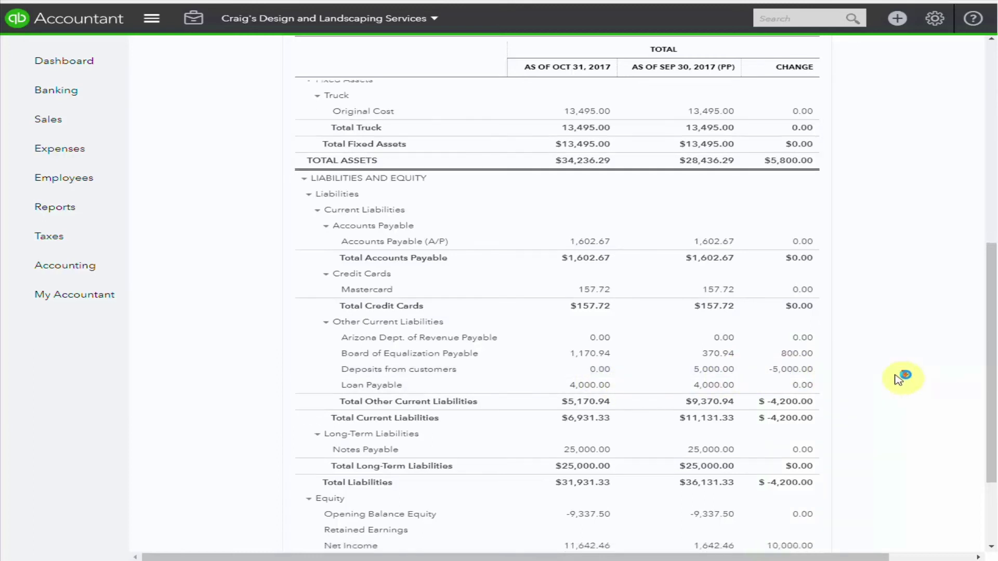